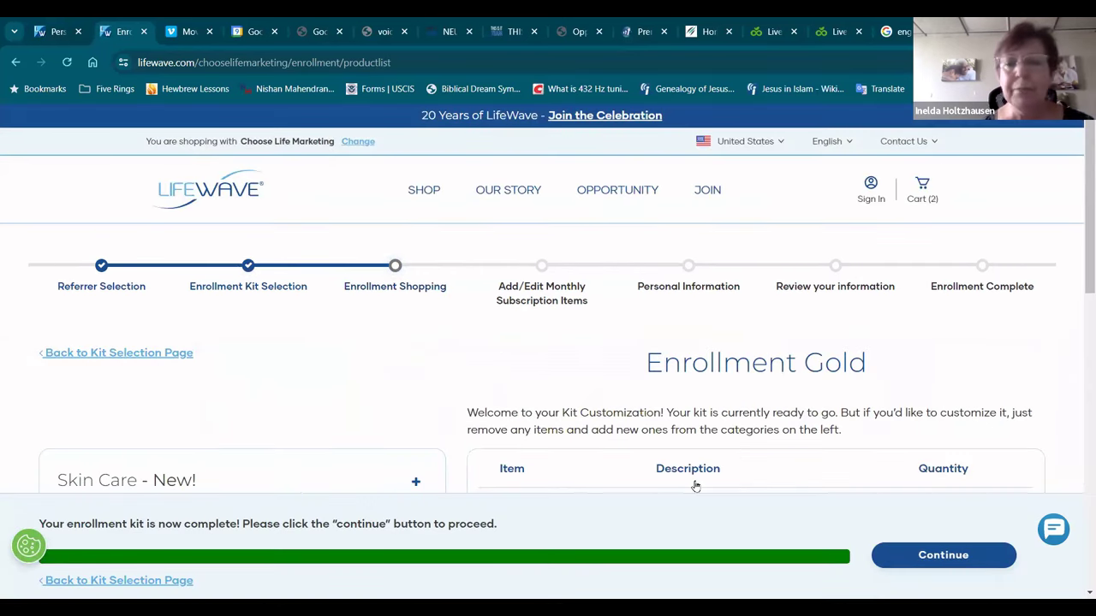
Step: Lower the kit's X39 Patches quantity to 1 and remove the Alavida Patches
left_click_drag(1080, 215, 1080, 312)
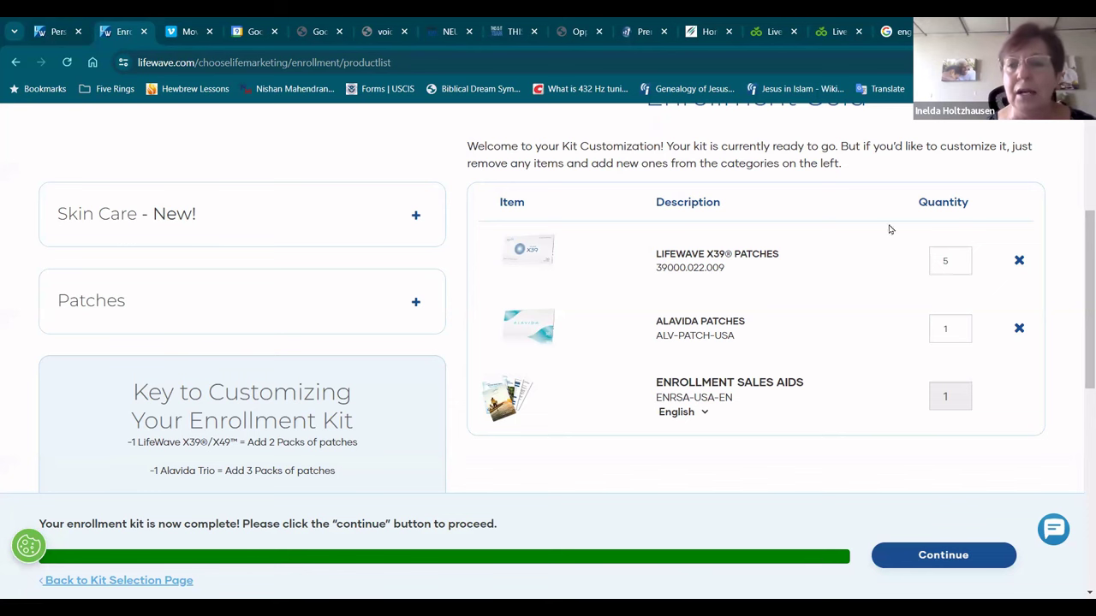
left_click(958, 259)
left_click(958, 265)
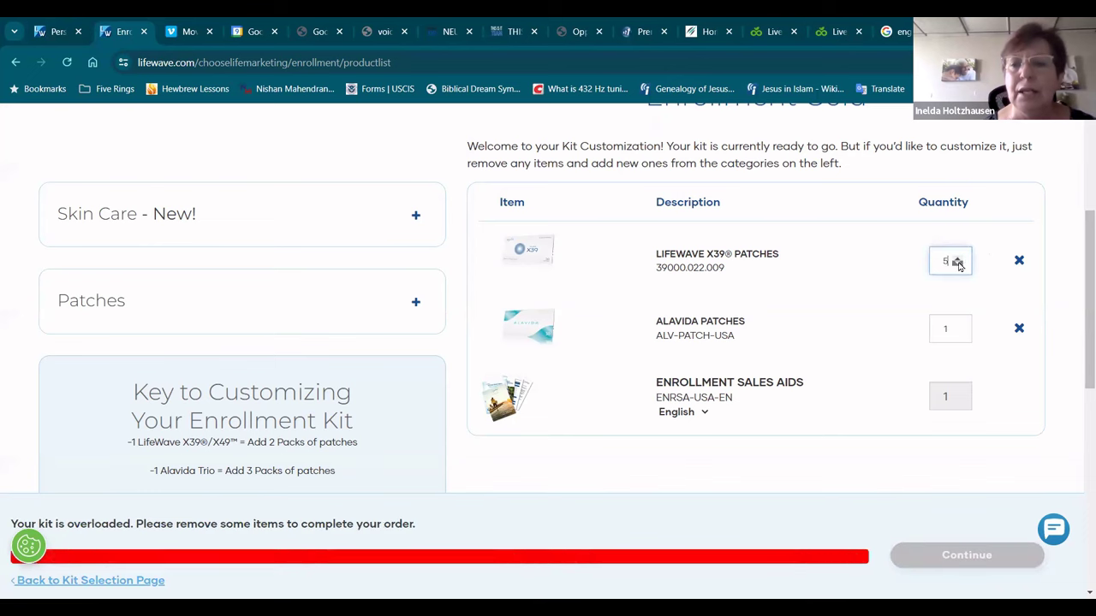
left_click(957, 265)
left_click(958, 264)
left_click(958, 265)
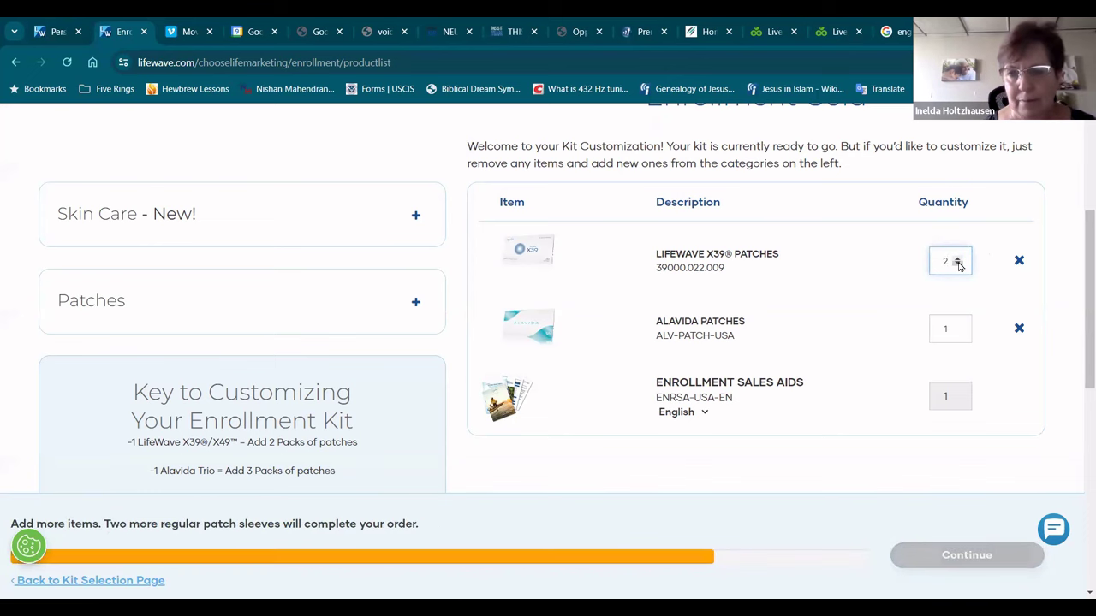
left_click(958, 265)
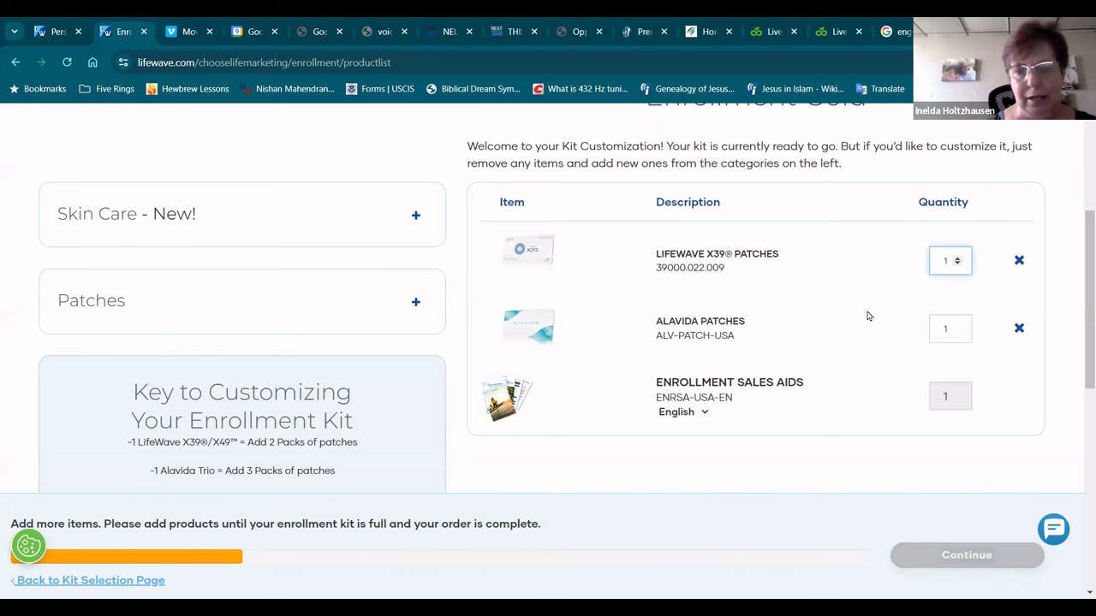
left_click(1017, 330)
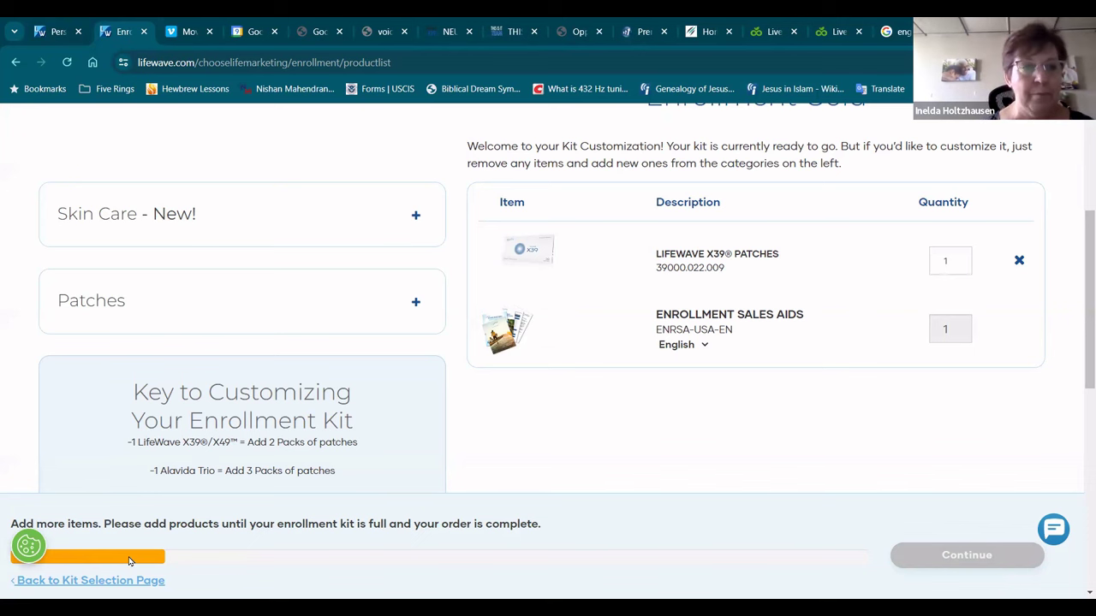
Step: Under Patches, add Energy Enhancer Patches and two packs of IceWave Patches to the kit
left_click(416, 303)
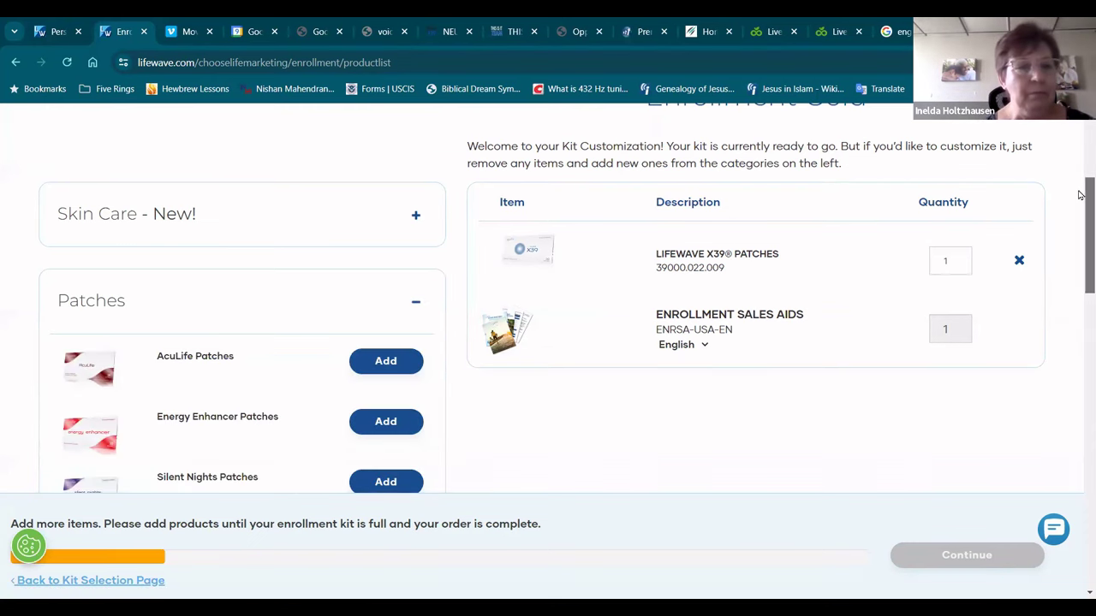
scroll(1078, 206, "down", 2)
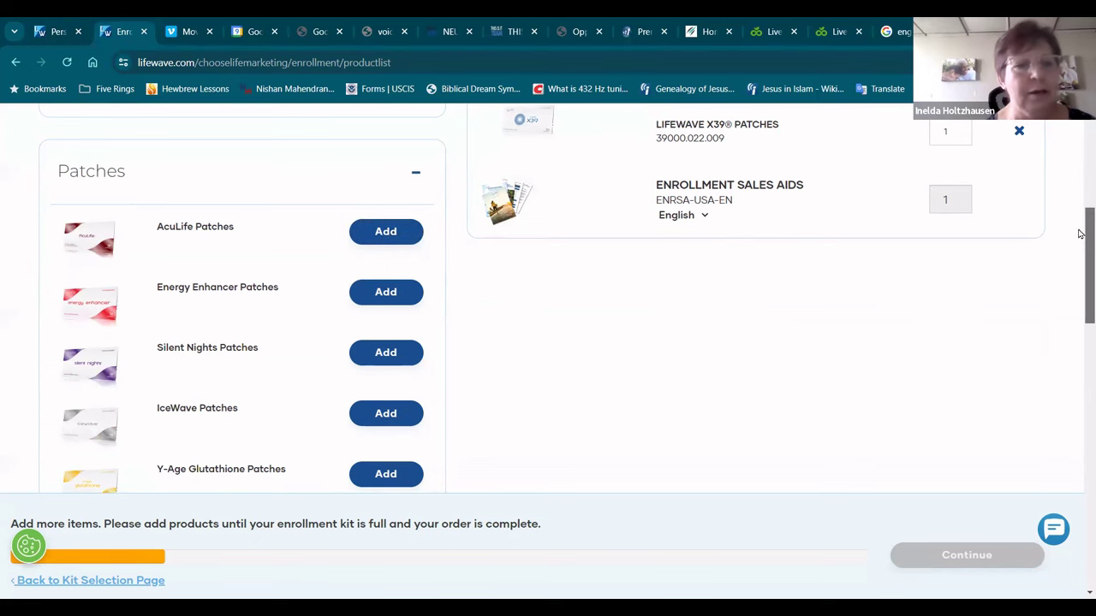
scroll(1080, 233, "down", 1)
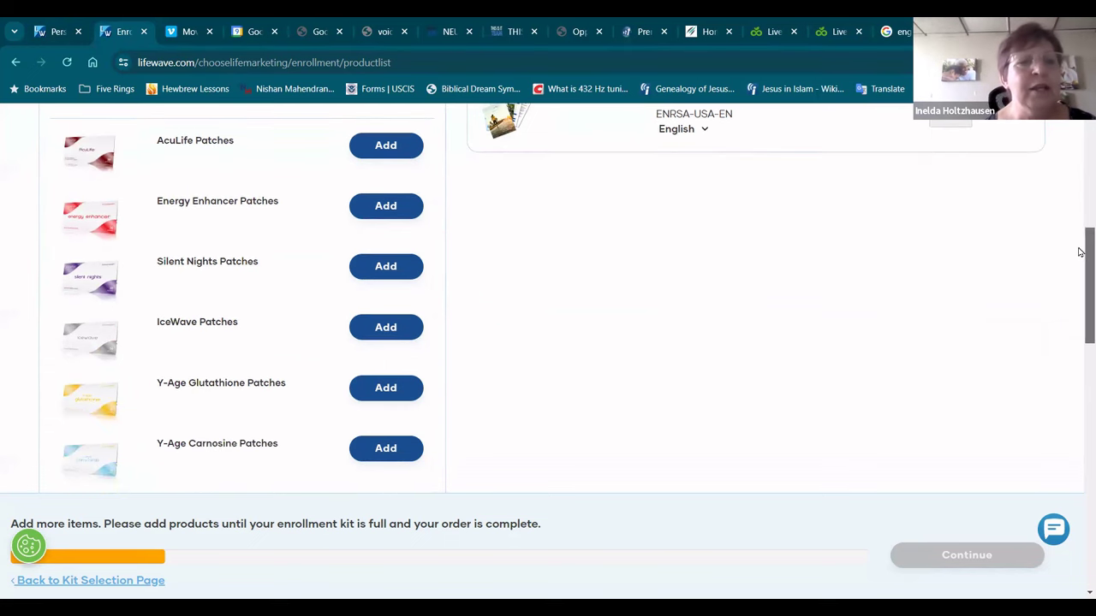
left_click(384, 208)
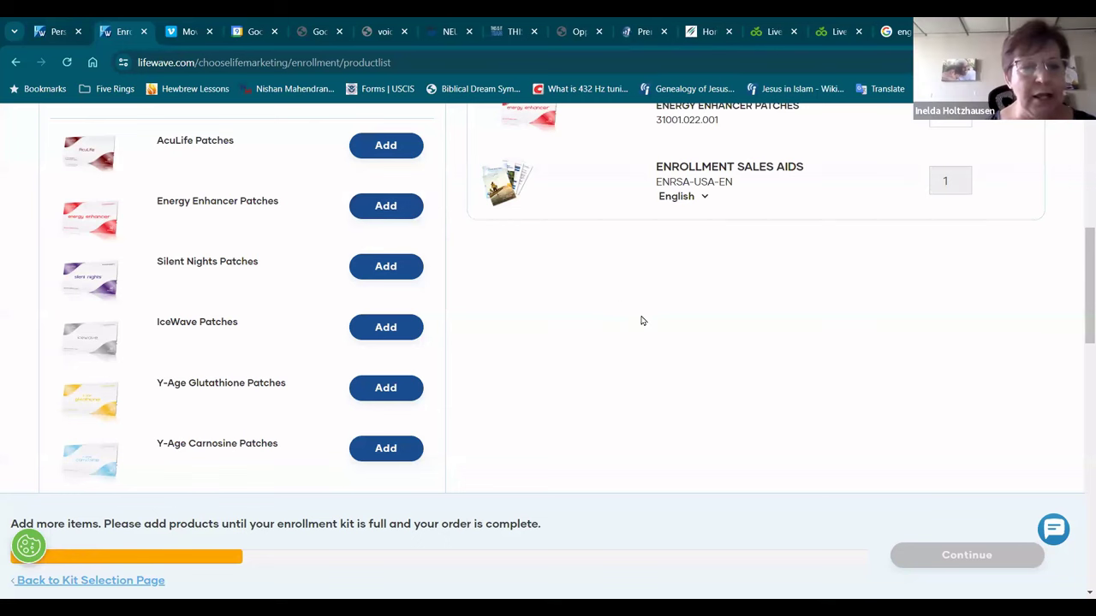
left_click(400, 332)
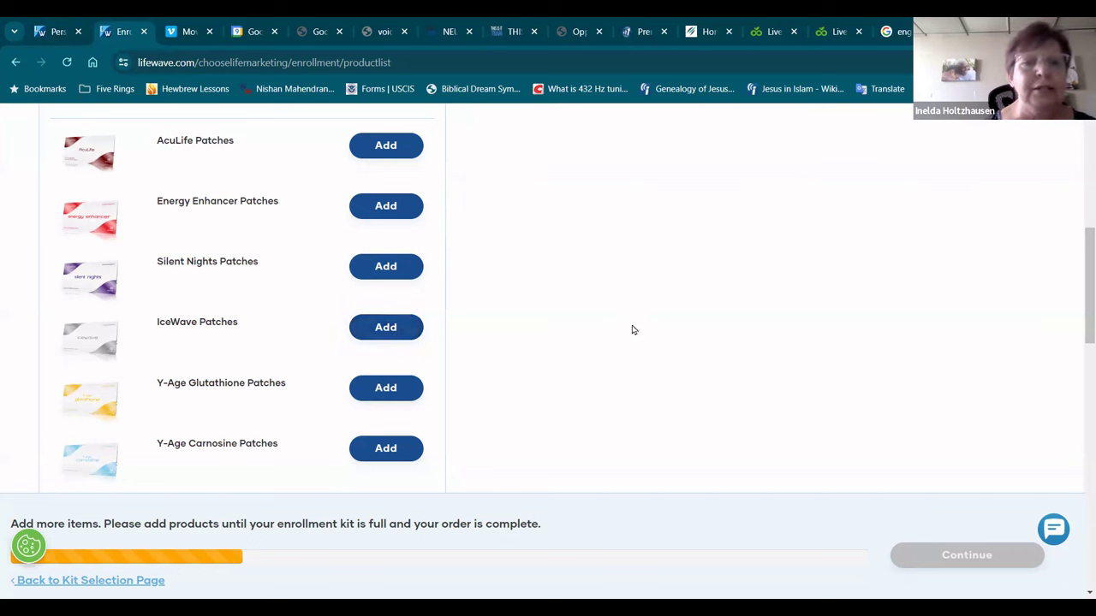
left_click(387, 329)
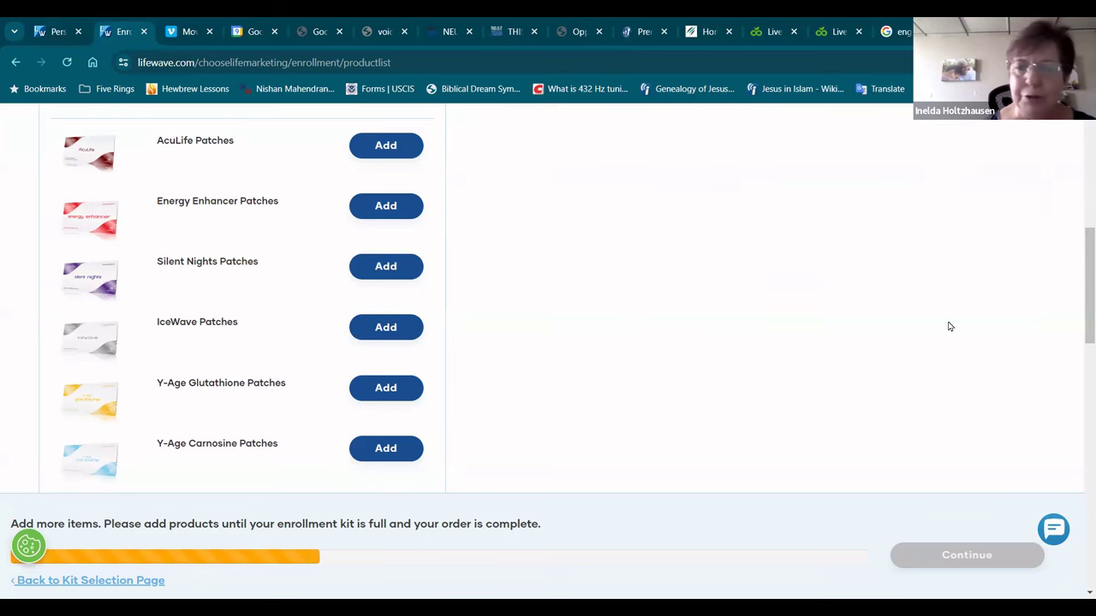
Step: Add Y-Age Glutathione, Y-Age Carnosine and two packs of Y-Age Aeon Patches
left_click_drag(1078, 272, 1081, 311)
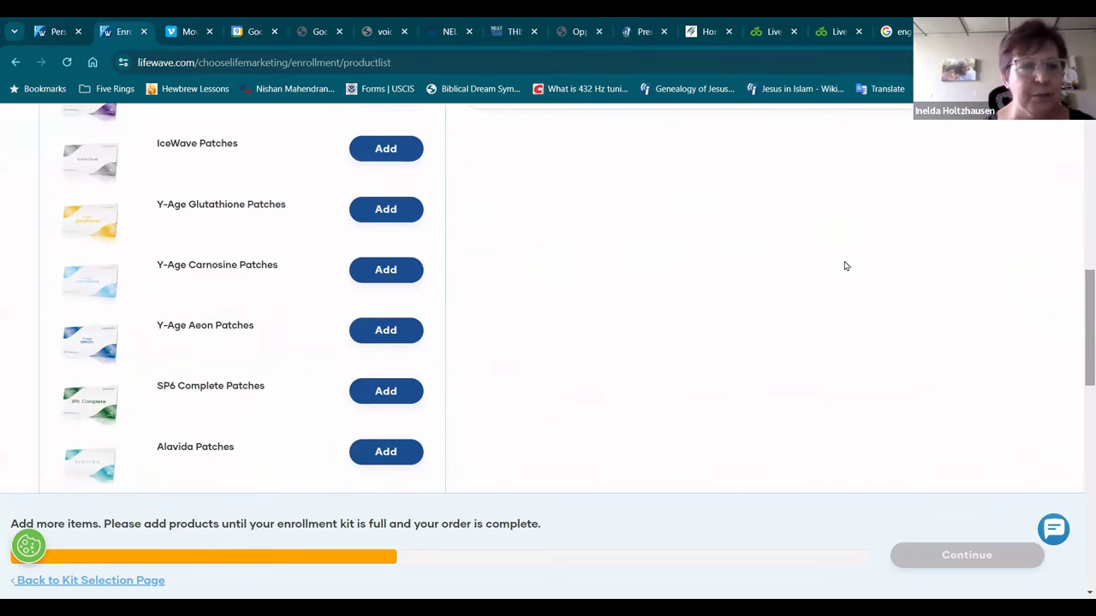
left_click(391, 211)
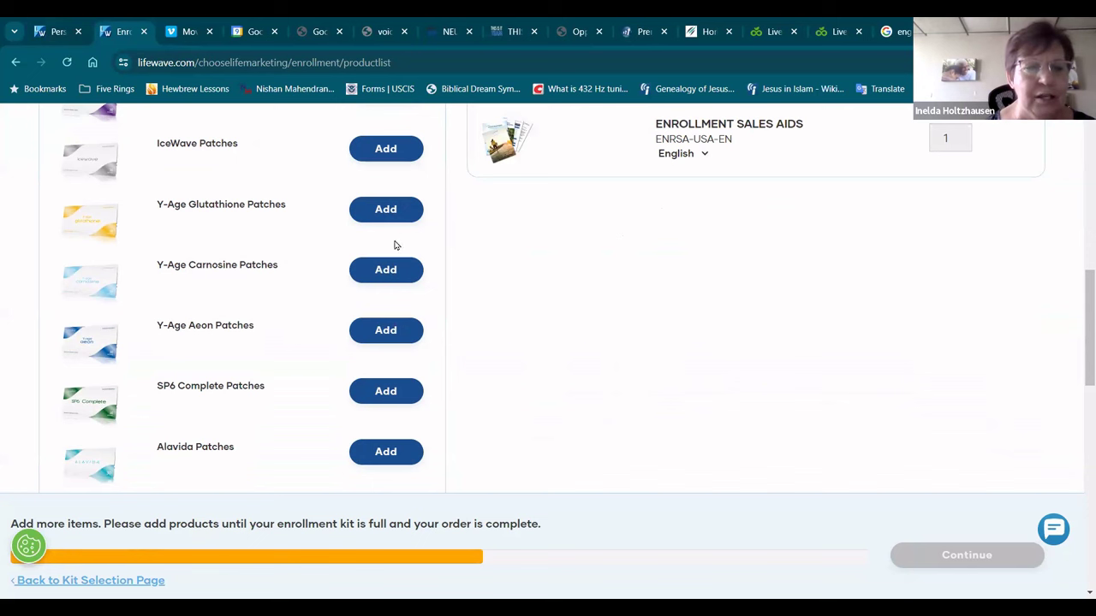
left_click(375, 274)
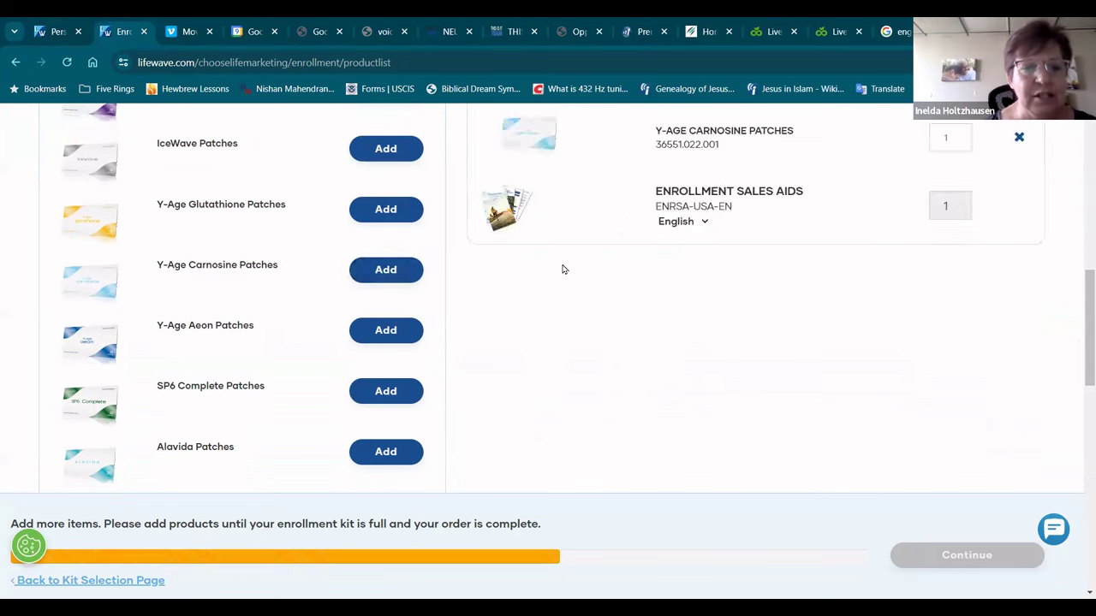
left_click(392, 332)
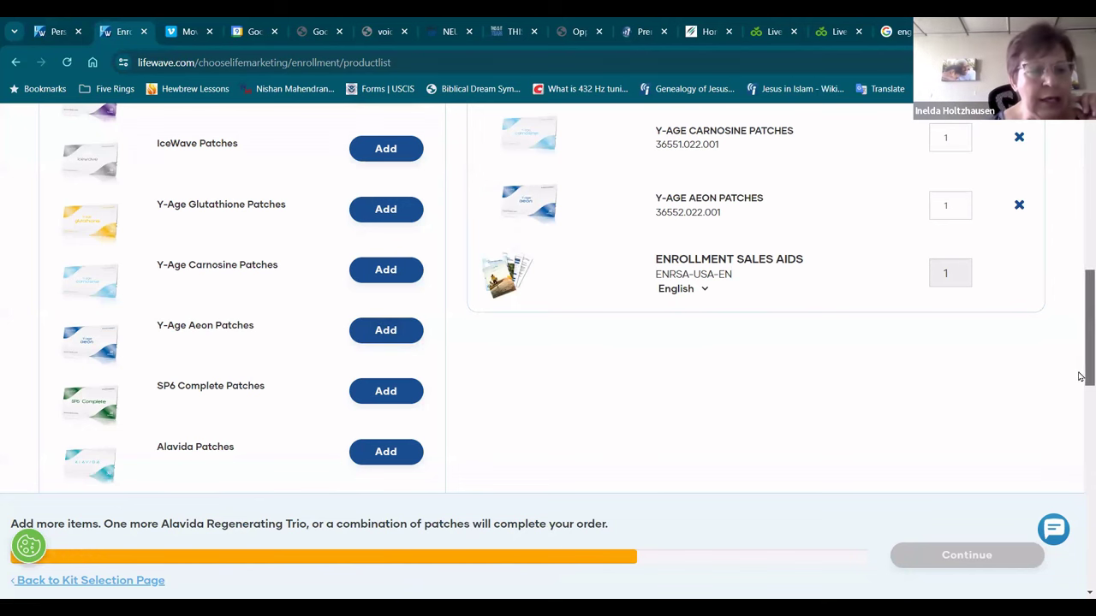
left_click_drag(1081, 376, 1080, 434)
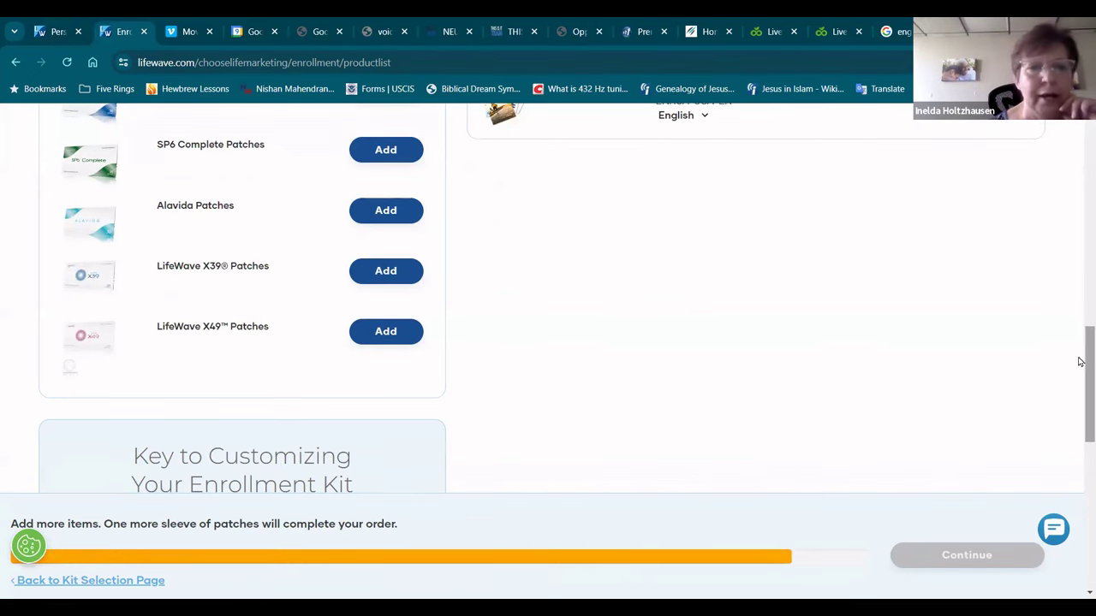
scroll(1082, 351, "up", 3)
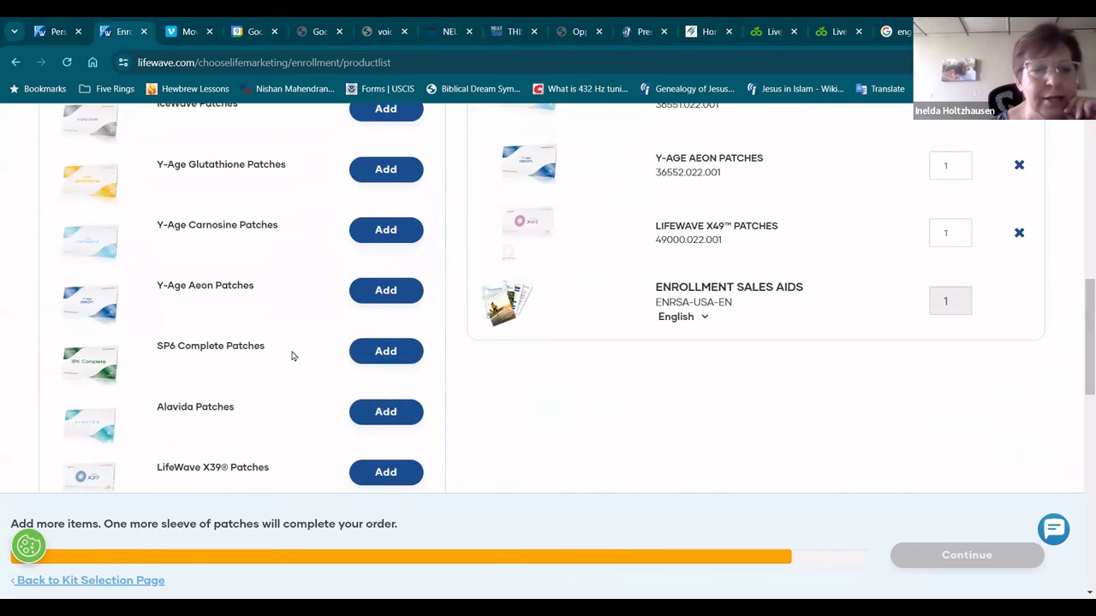
left_click(386, 290)
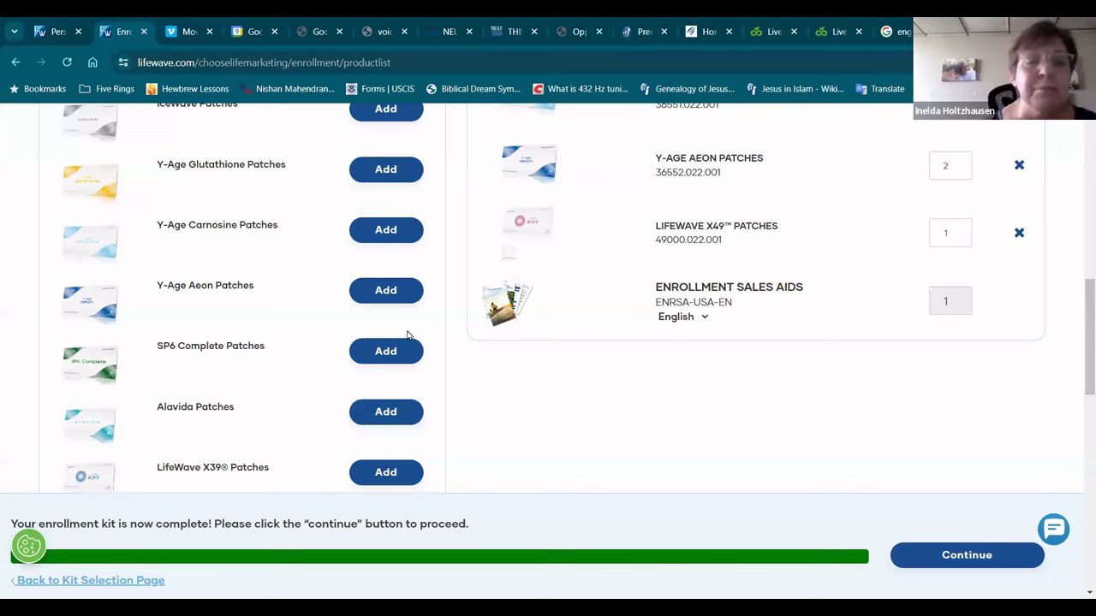
Step: Add SP6 Complete Patches, remove them to fix the overload, and submit the completed kit
left_click(386, 351)
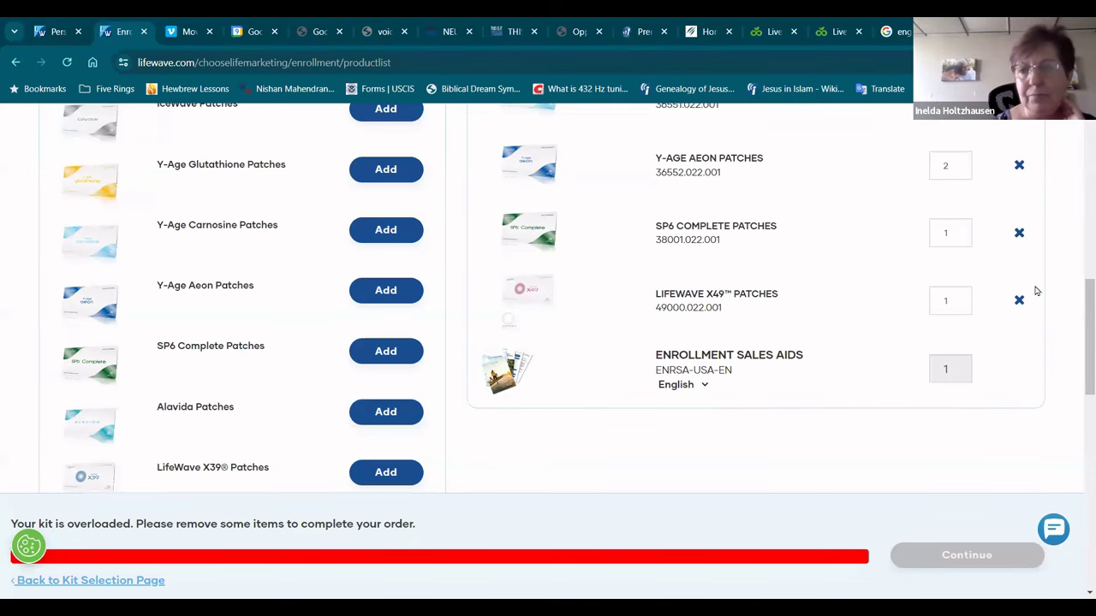
scroll(1081, 305, "up", 2)
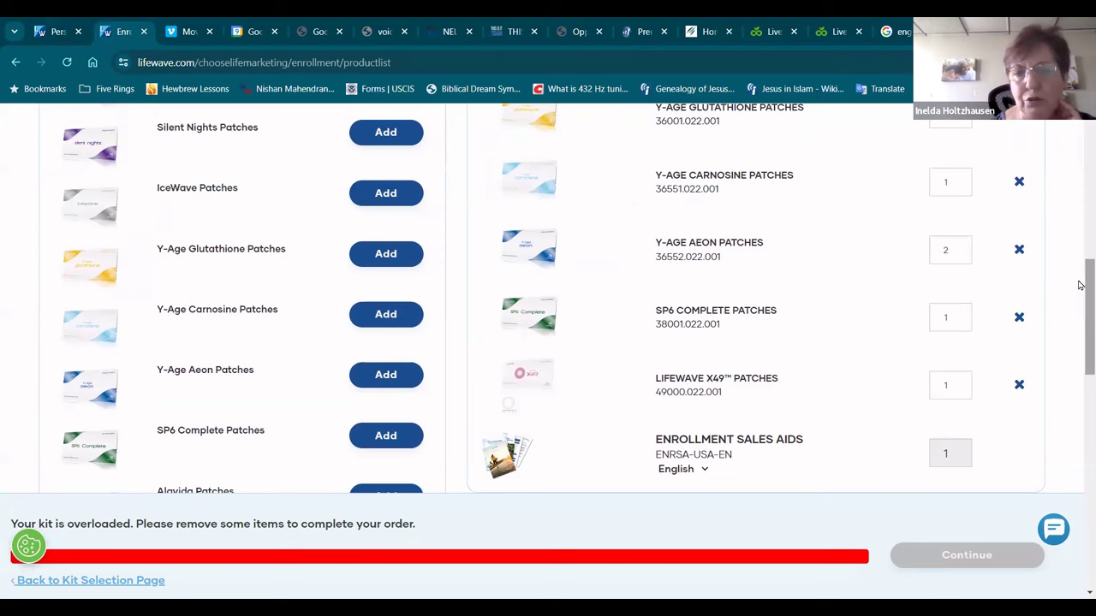
left_click(1018, 319)
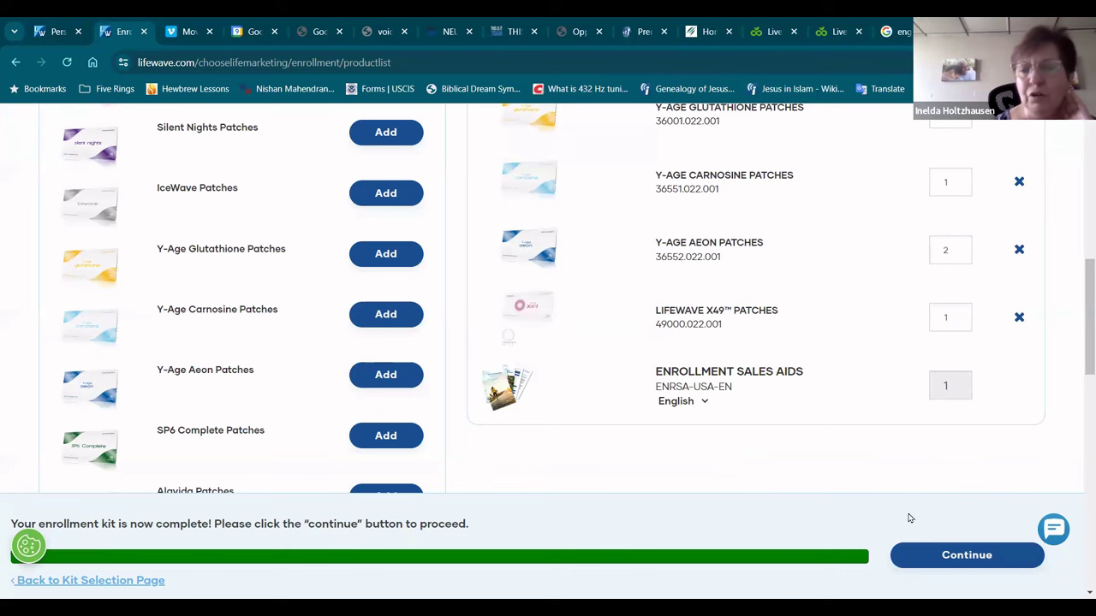
left_click(977, 558)
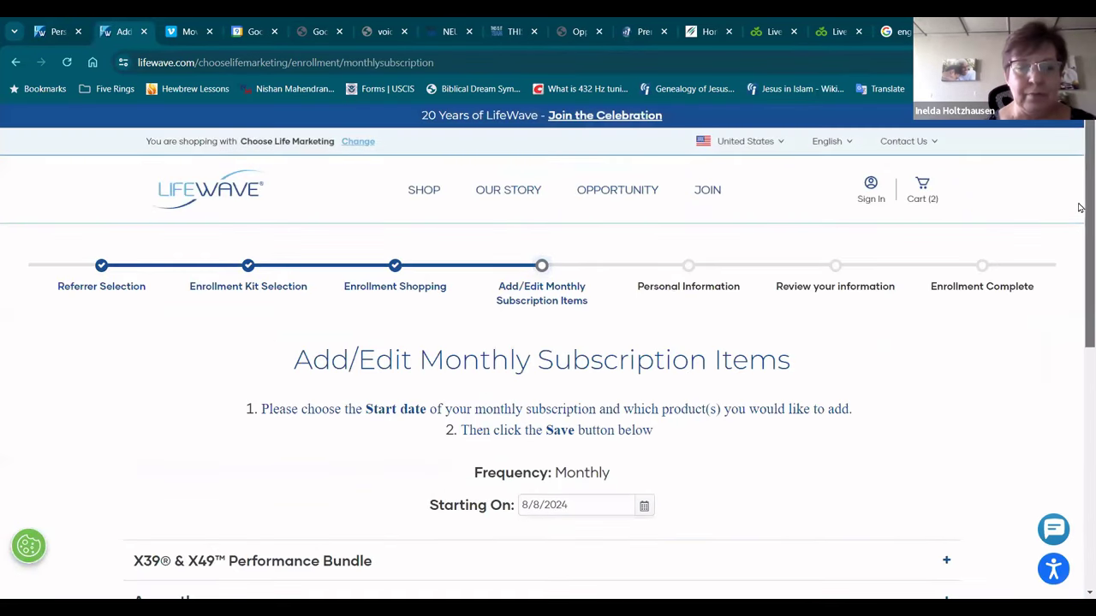
Step: Set the monthly subscription start date to 8/20/2024
scroll(1079, 255, "down", 1)
scroll(1079, 255, "down", 2)
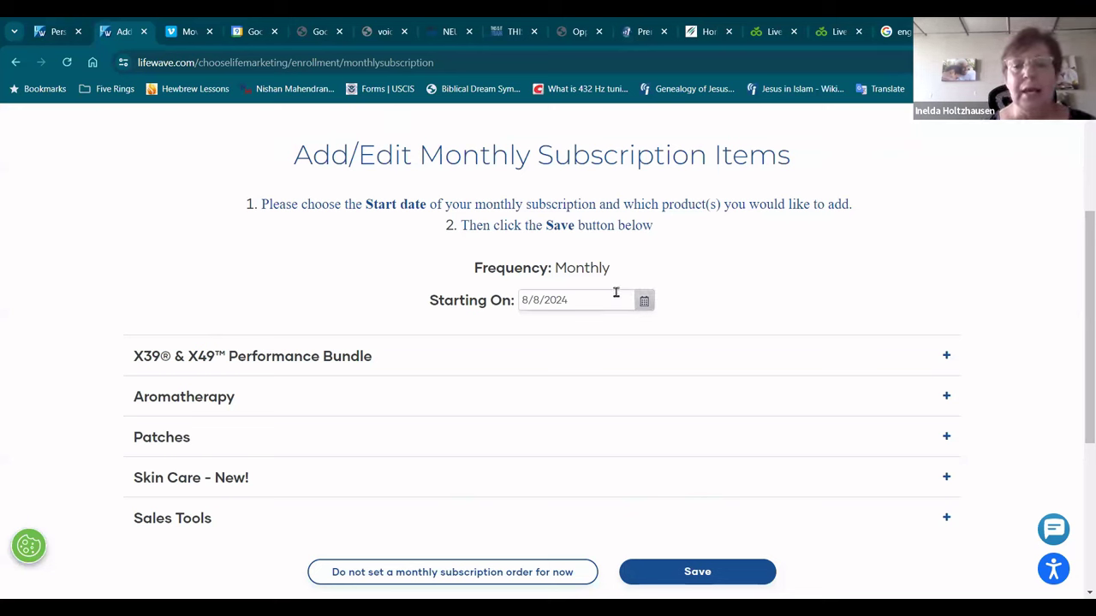
left_click(644, 303)
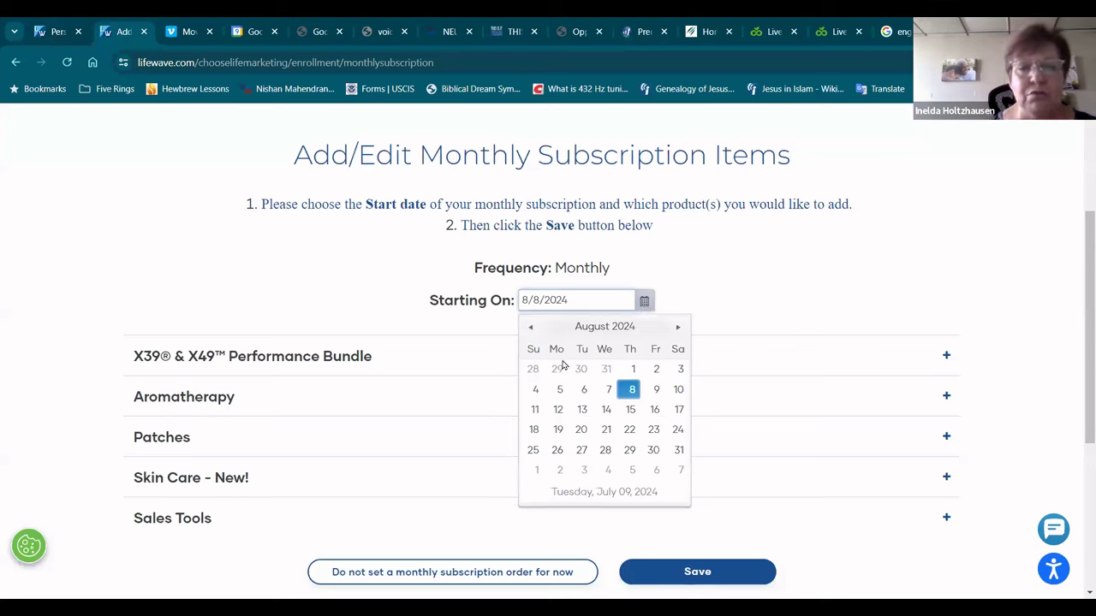
left_click(581, 429)
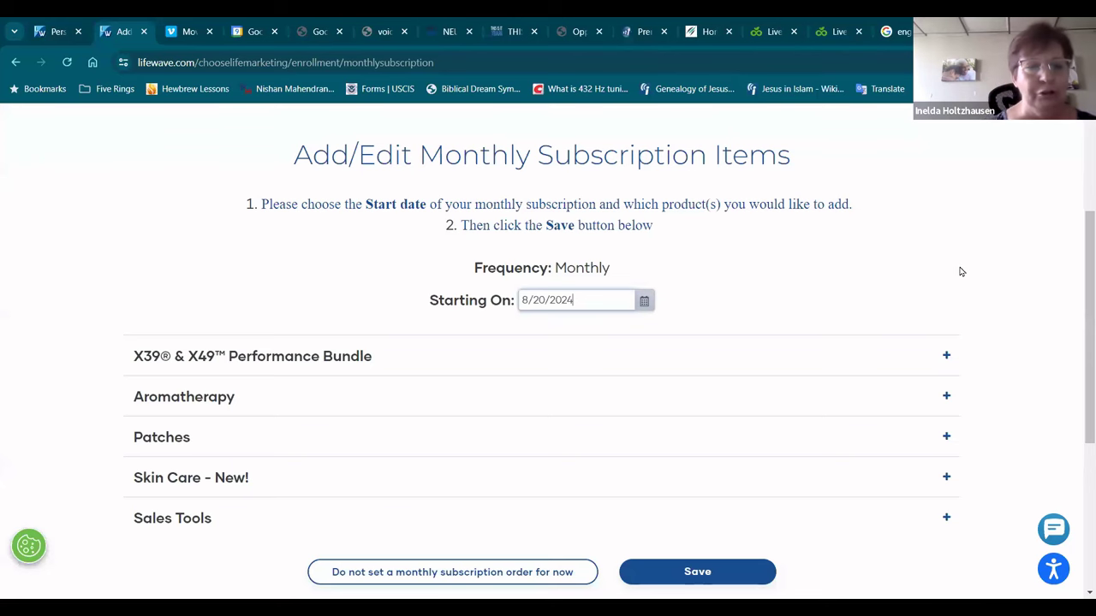
Step: Add one X39 & X49 Performance Bundle to the subscription and save it
scroll(1080, 281, "down", 1)
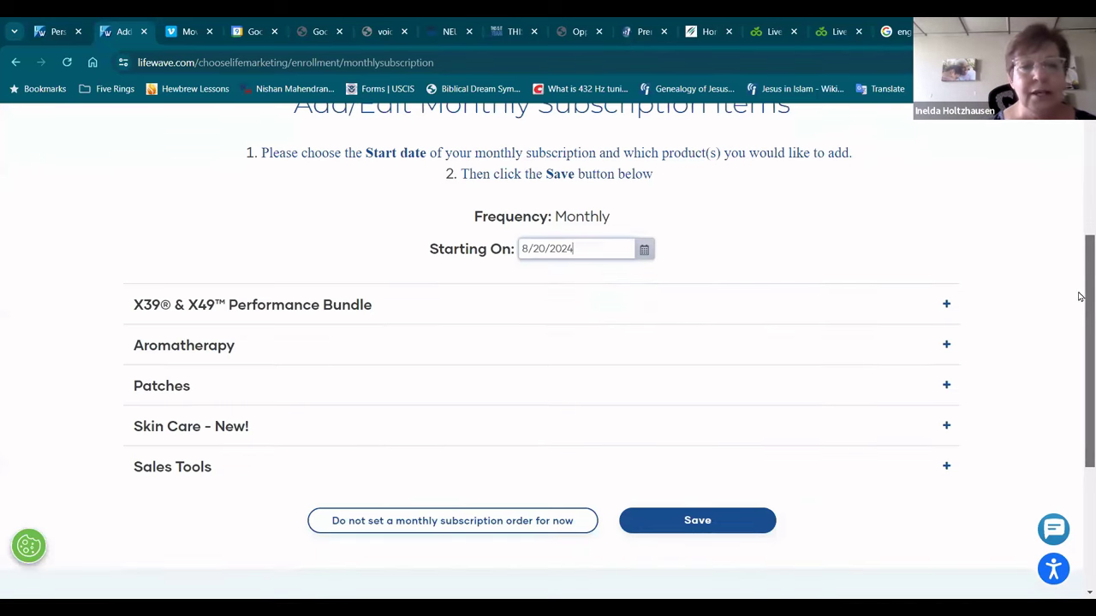
left_click(947, 305)
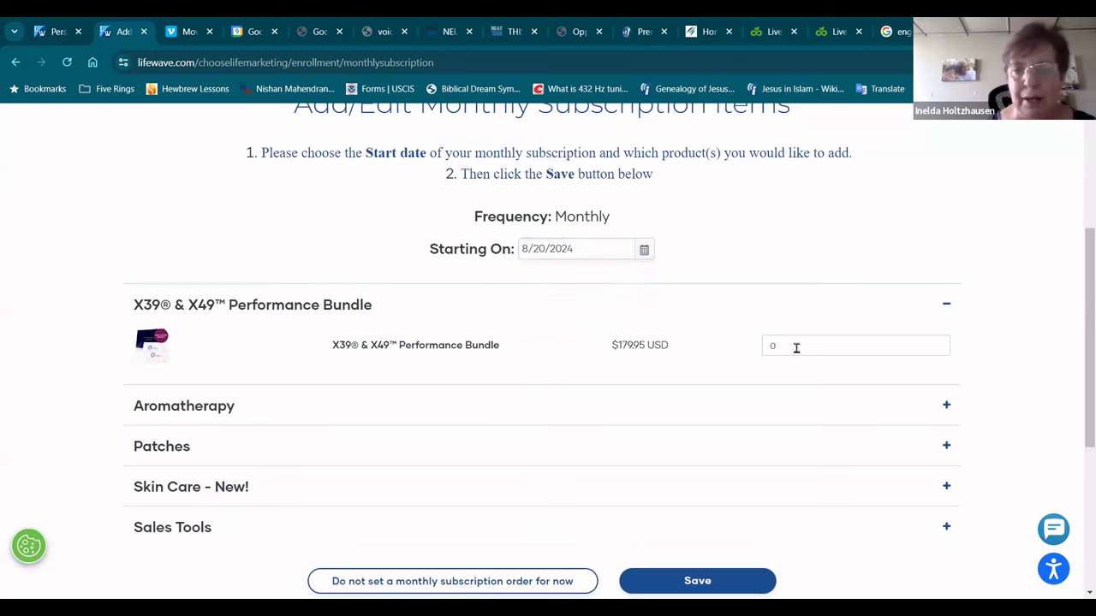
left_click(938, 342)
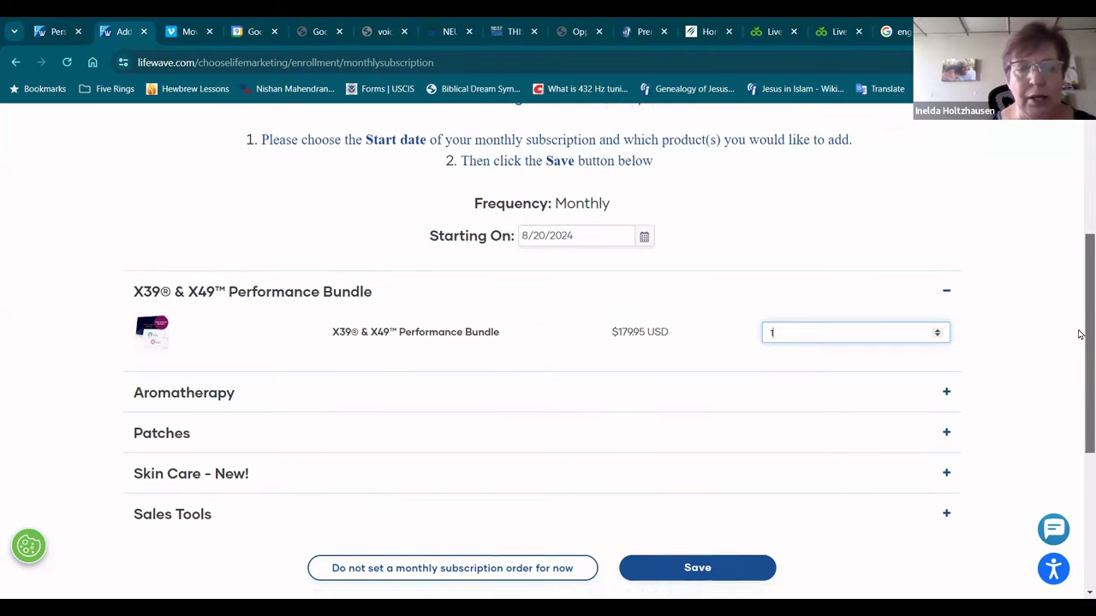
scroll(1079, 325, "down", 3)
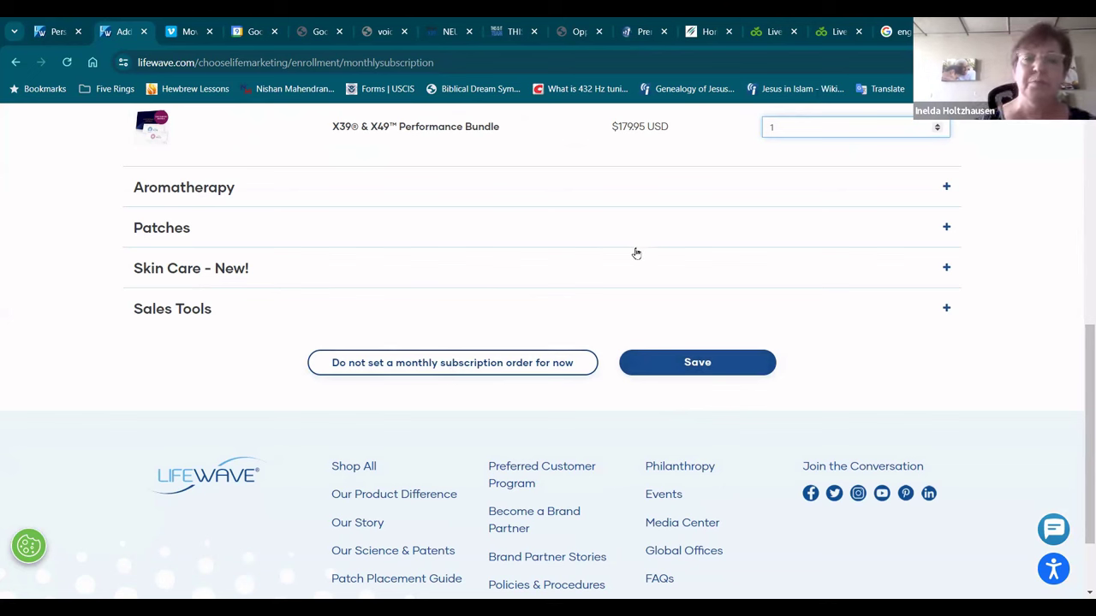
left_click(714, 363)
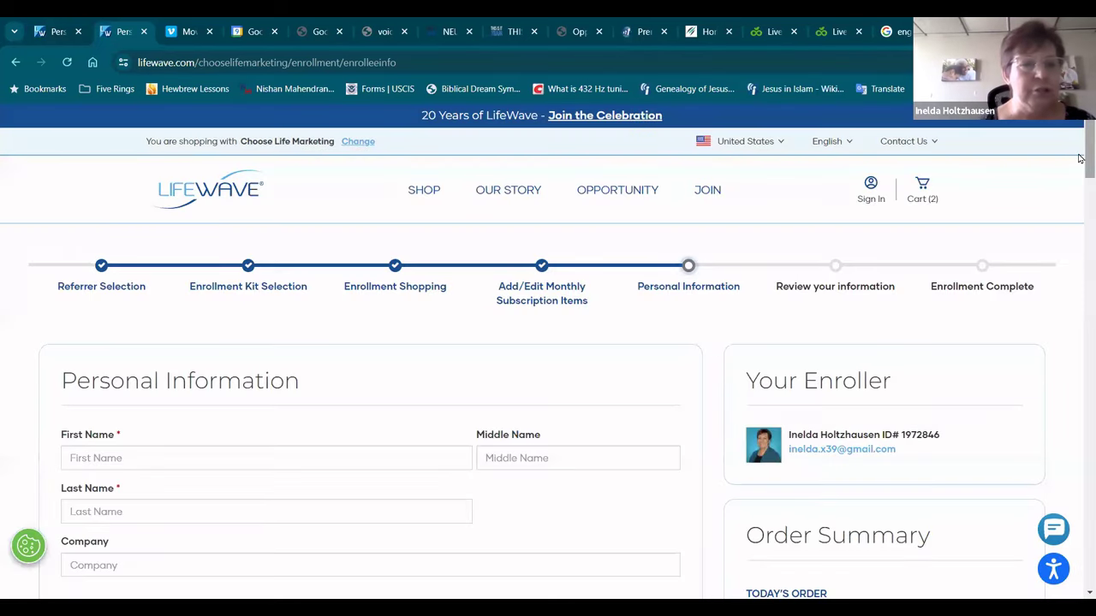
Step: Enter the enrollee's first and last name
scroll(1044, 171, "down", 3)
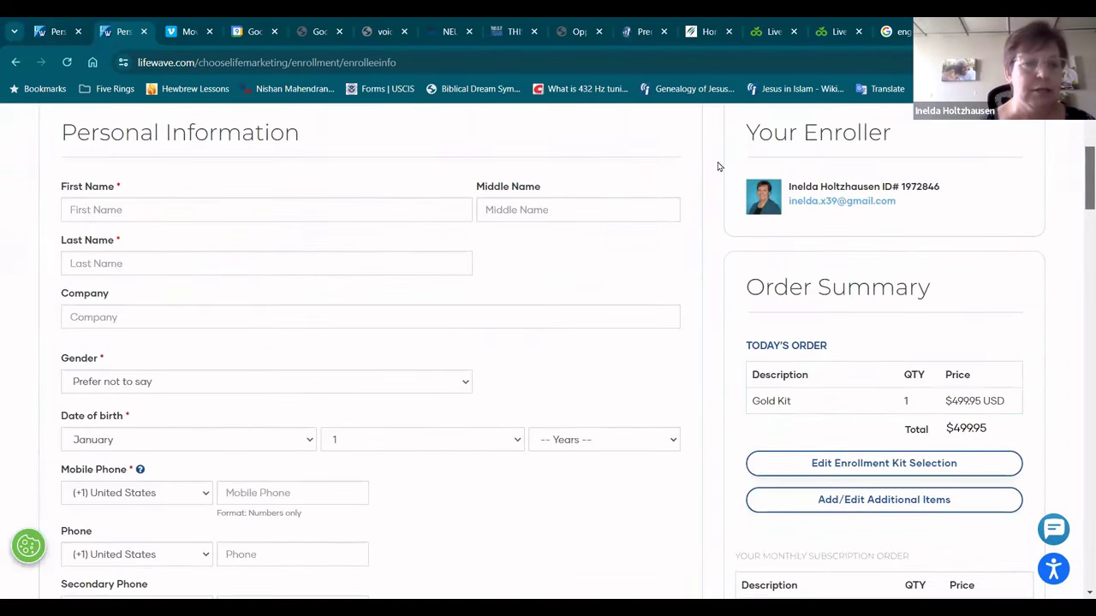
left_click(144, 206)
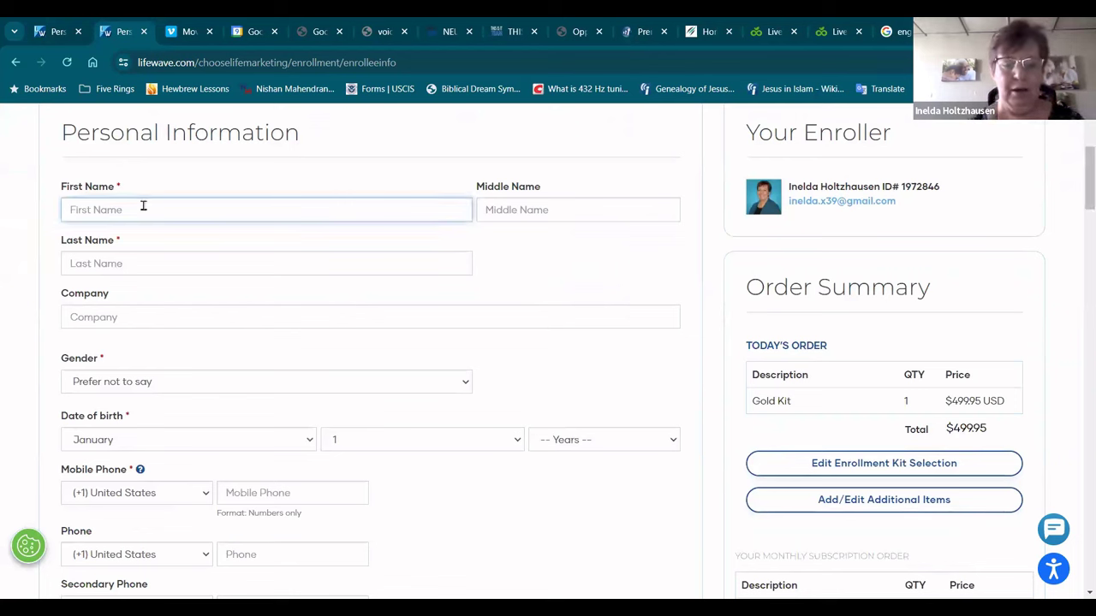
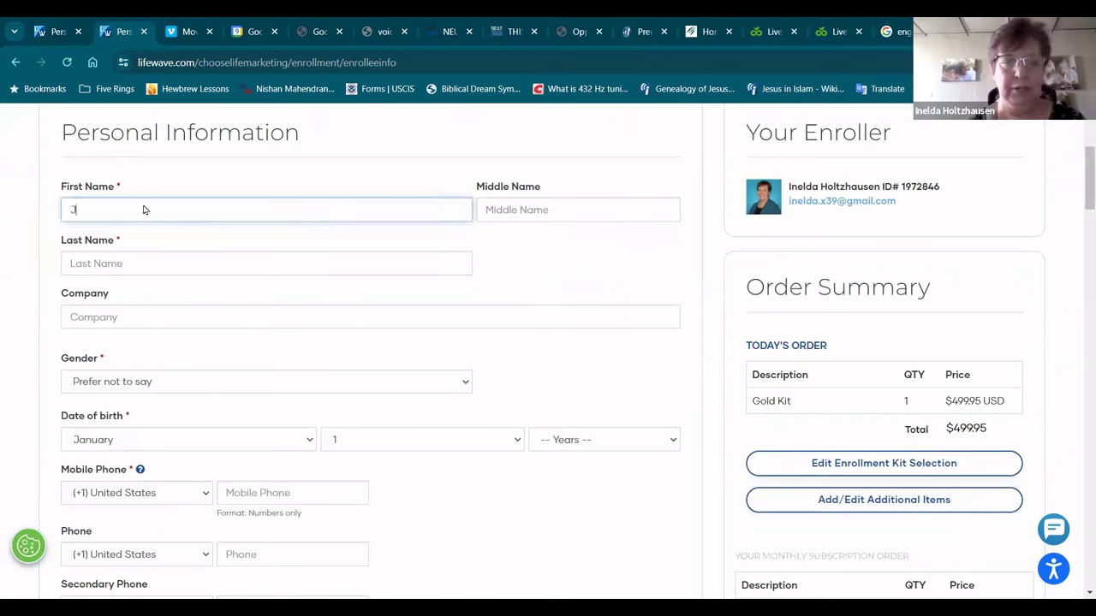
key("Tab")
left_click(86, 261)
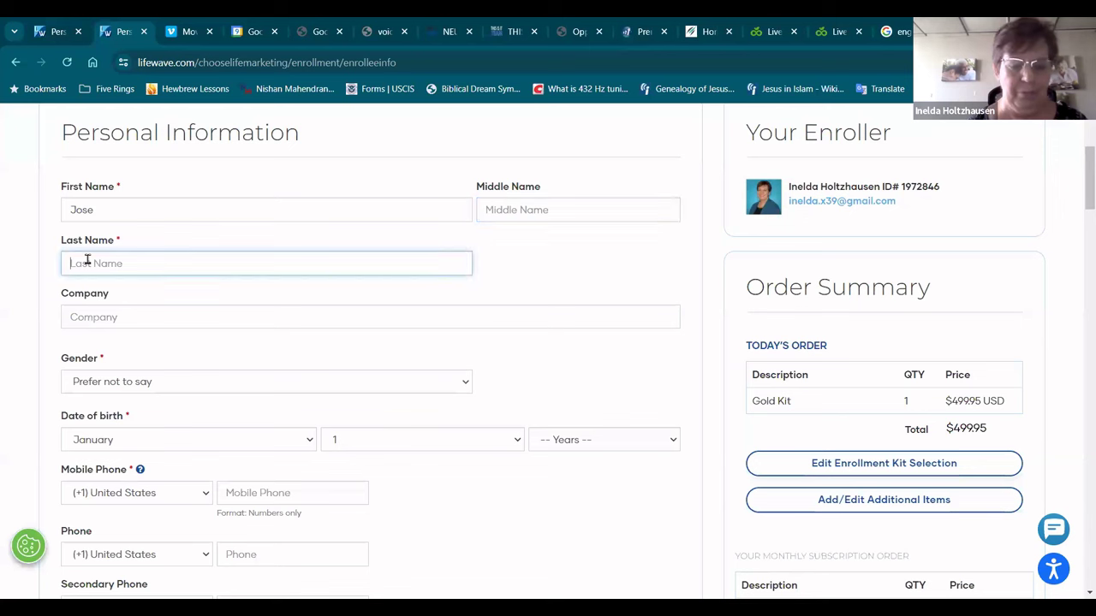
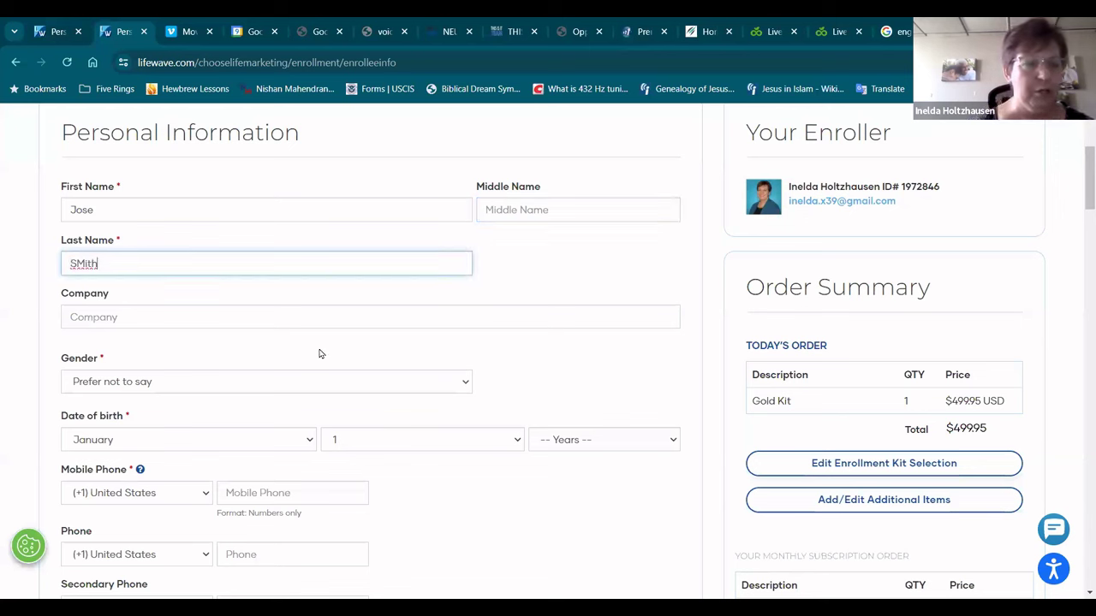
Step: Set gender to Male and birth date to May 1992
left_click(455, 386)
left_click(422, 416)
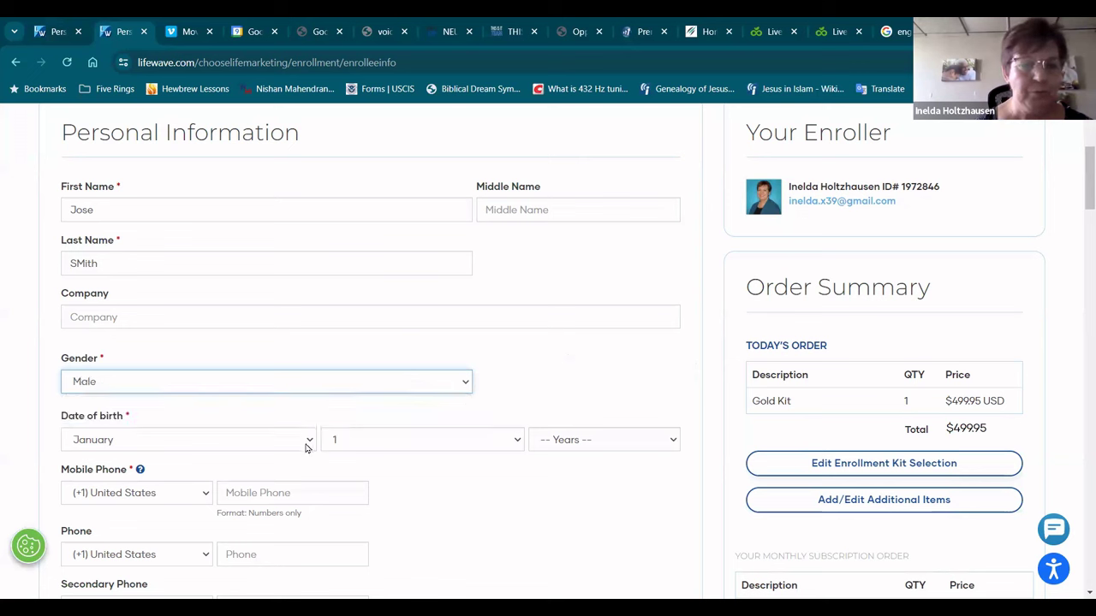
left_click(308, 445)
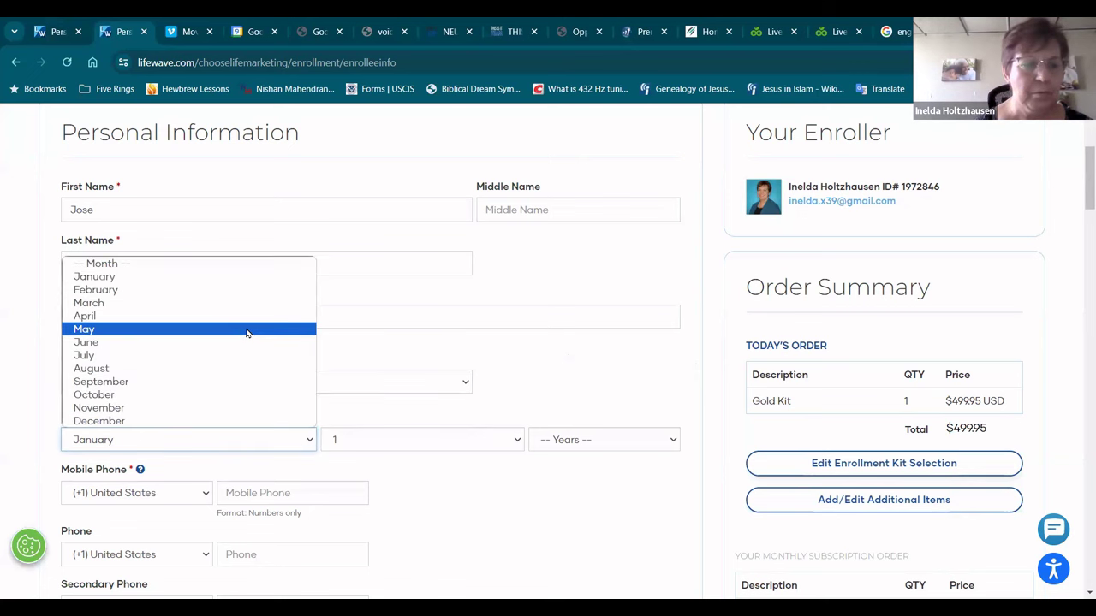
left_click(246, 332)
left_click(675, 441)
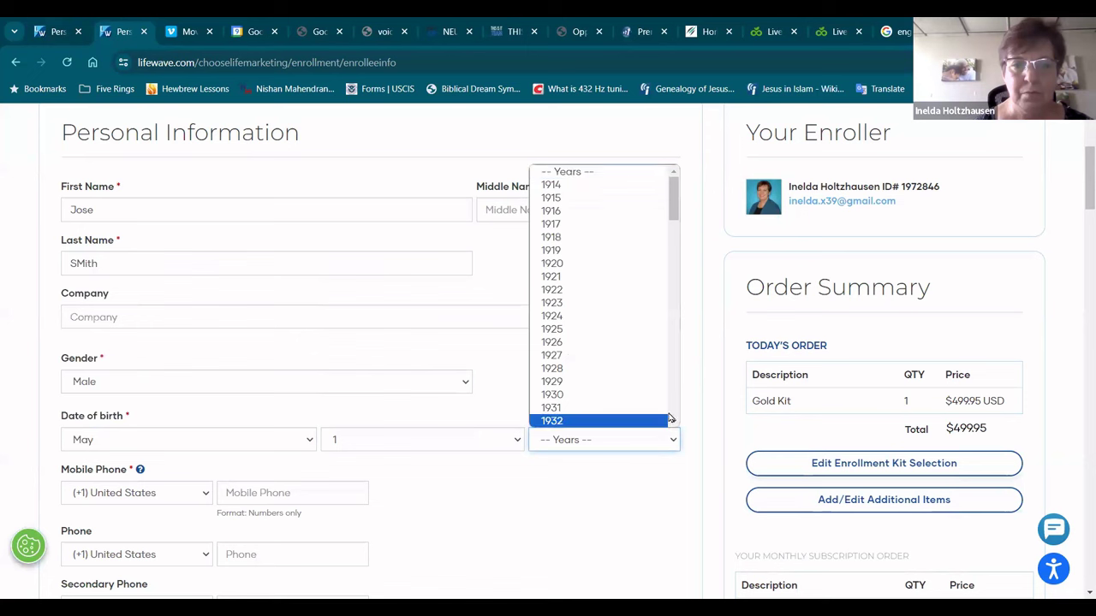
scroll(624, 401, "down", 10)
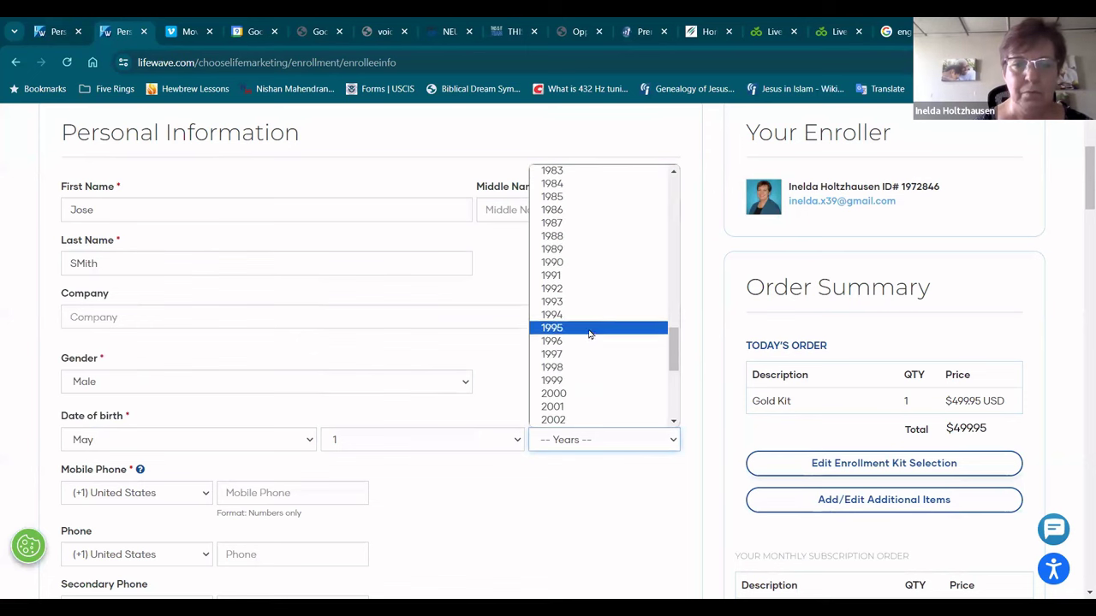
left_click(582, 290)
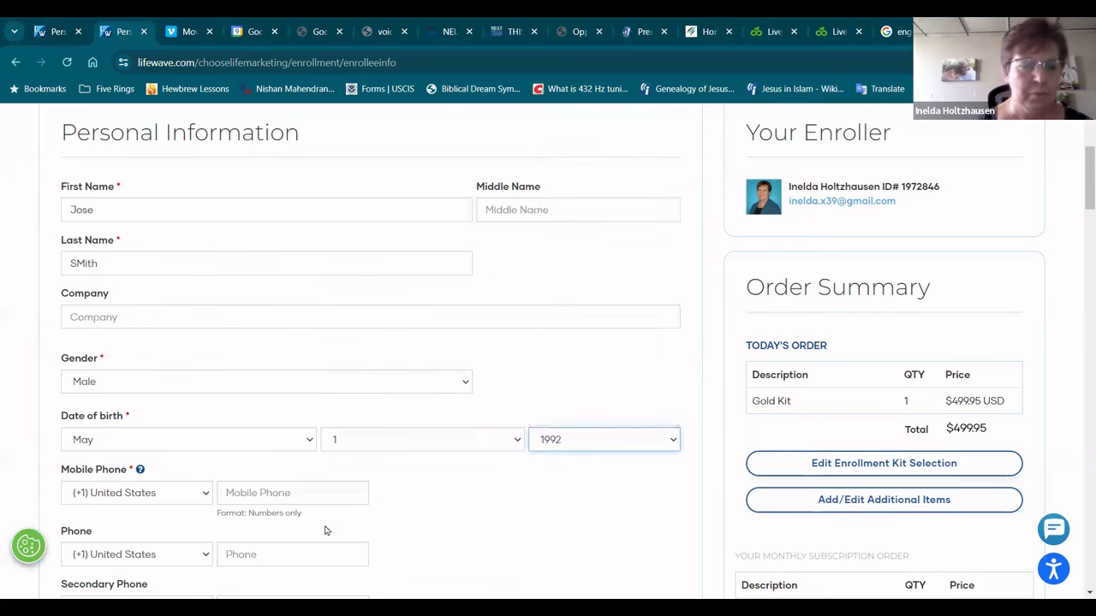
Step: Fill in the enrollee's mobile phone number and e-mail address
left_click(229, 494)
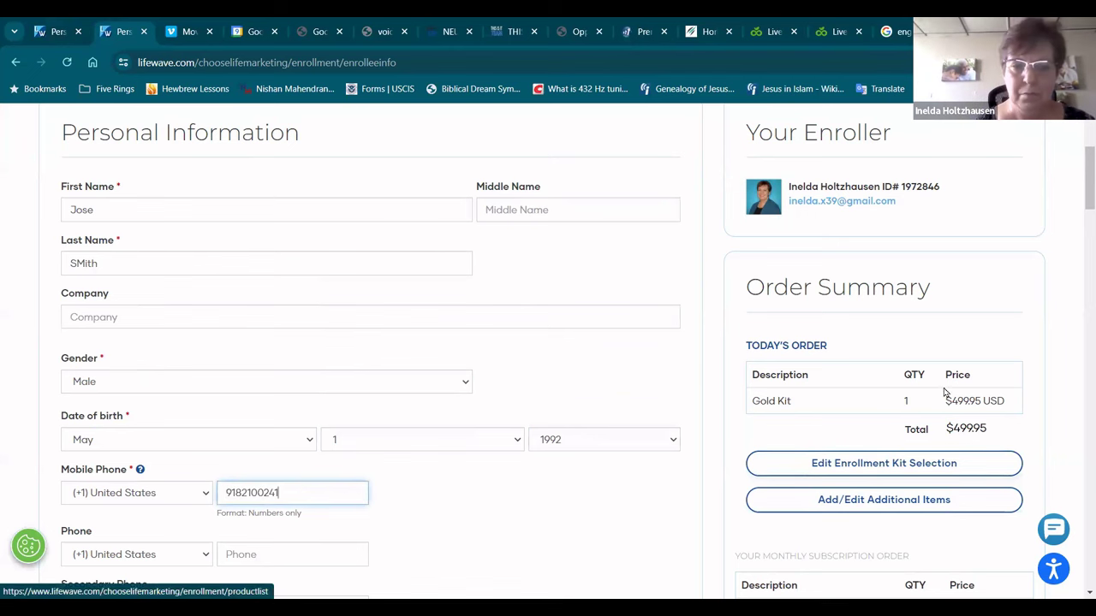
left_click_drag(1080, 193, 1080, 243)
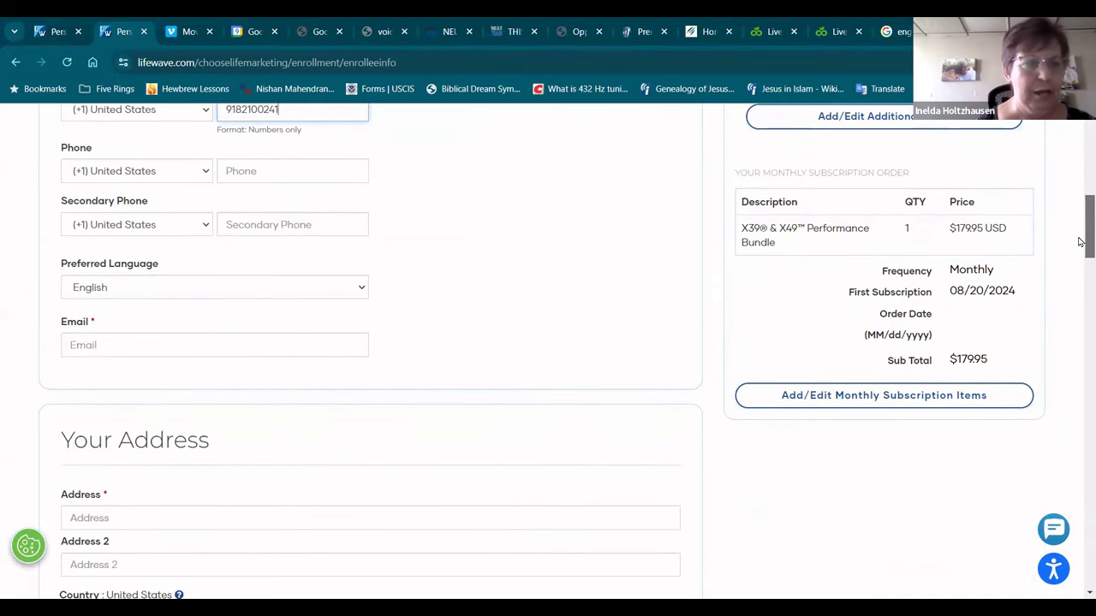
left_click(158, 347)
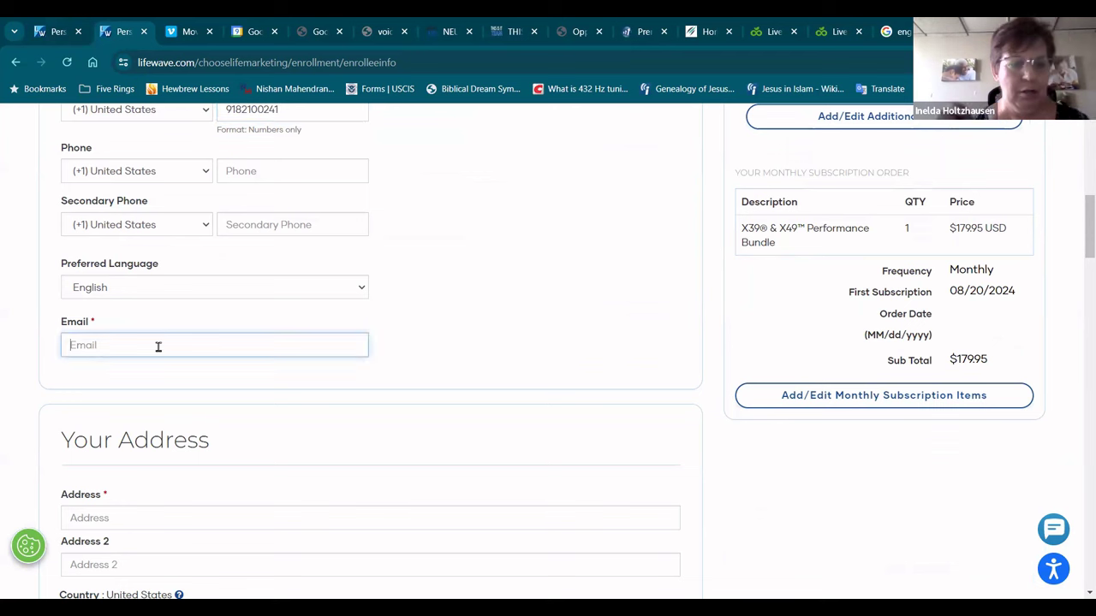
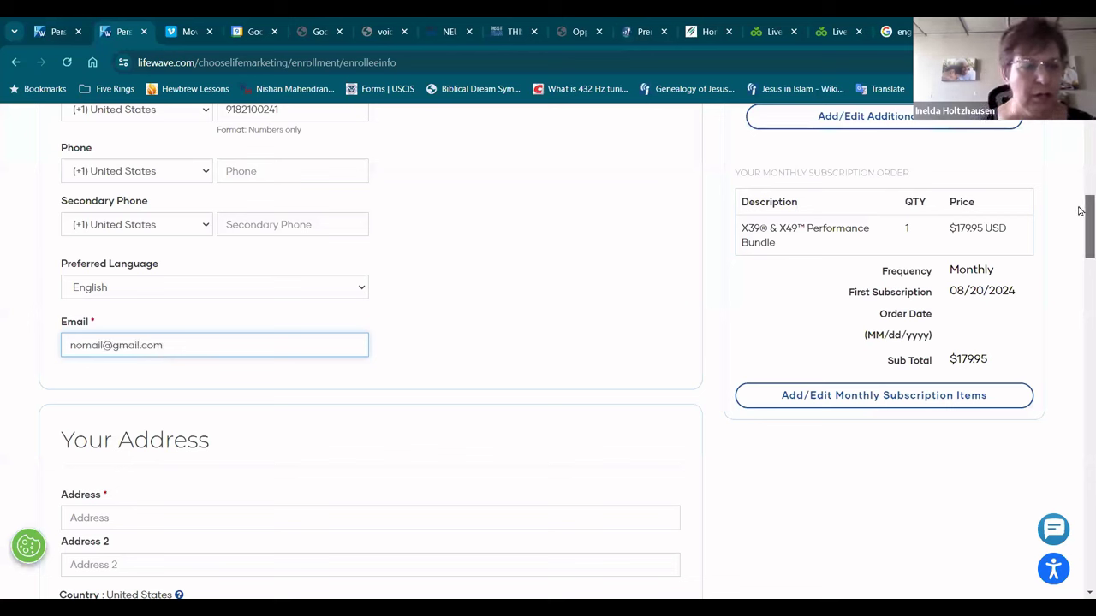
Step: Enter the enrollee's street address, city, state and zip code
scroll(228, 257, "down", 3)
left_click(228, 257)
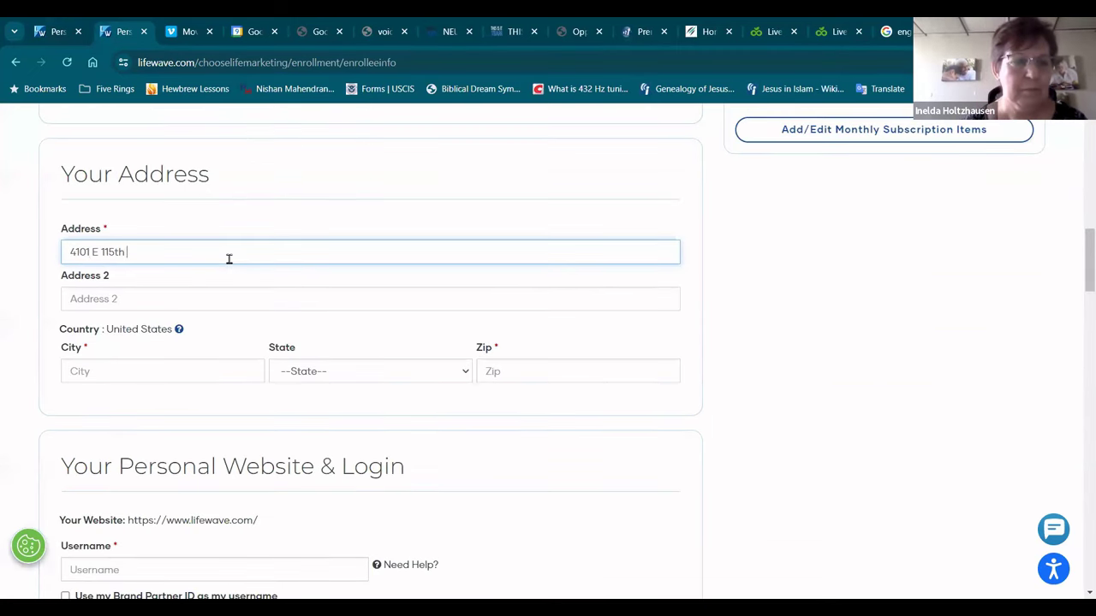
left_click(112, 375)
type("Tu")
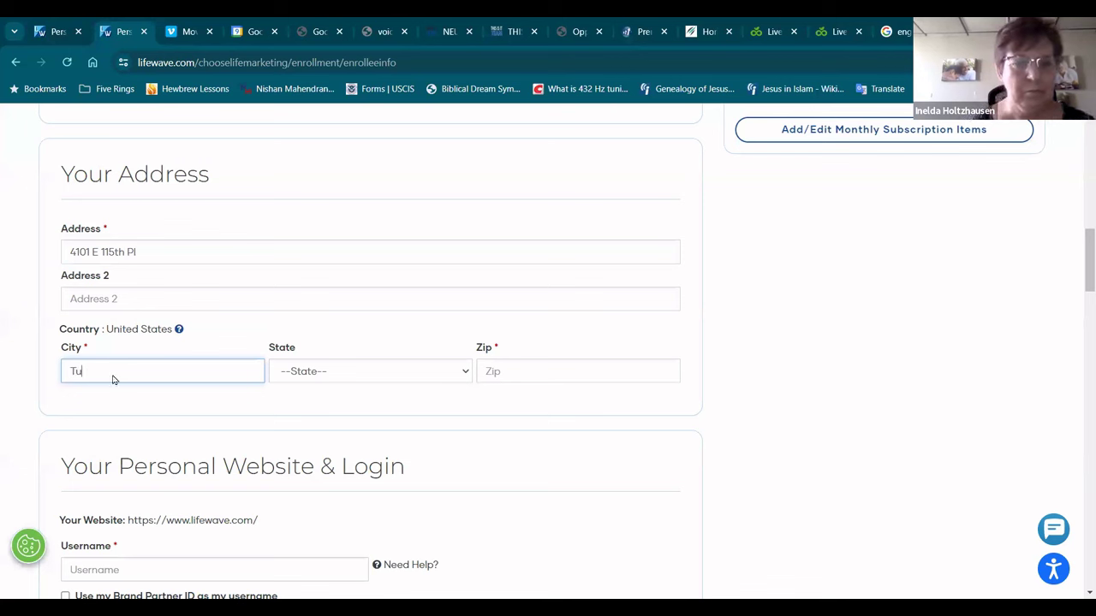
type("lsa")
left_click(335, 383)
type("ok")
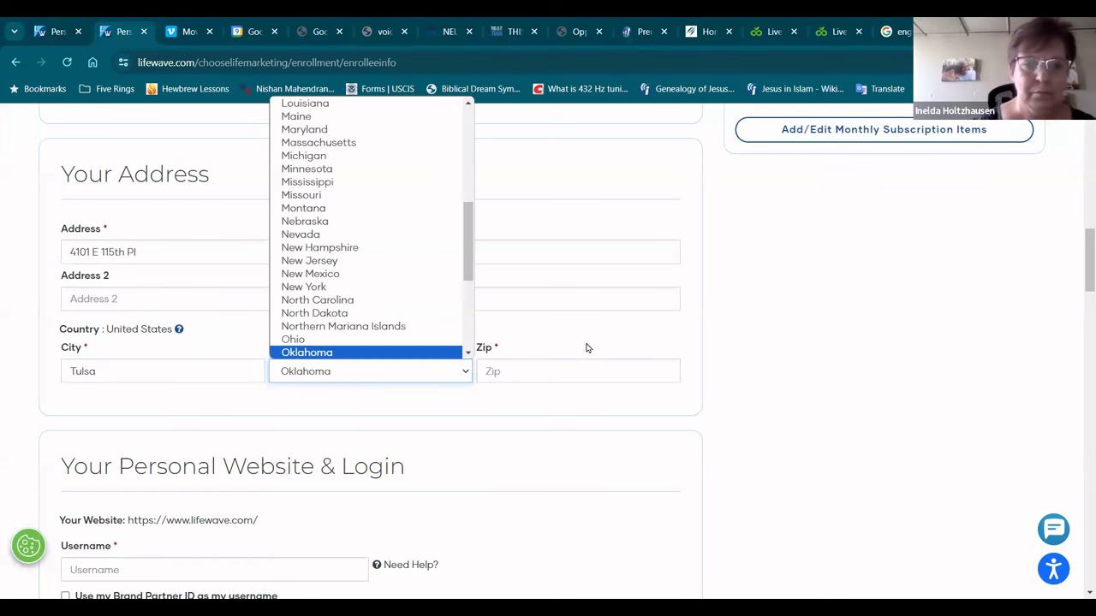
left_click(571, 365)
type("74137")
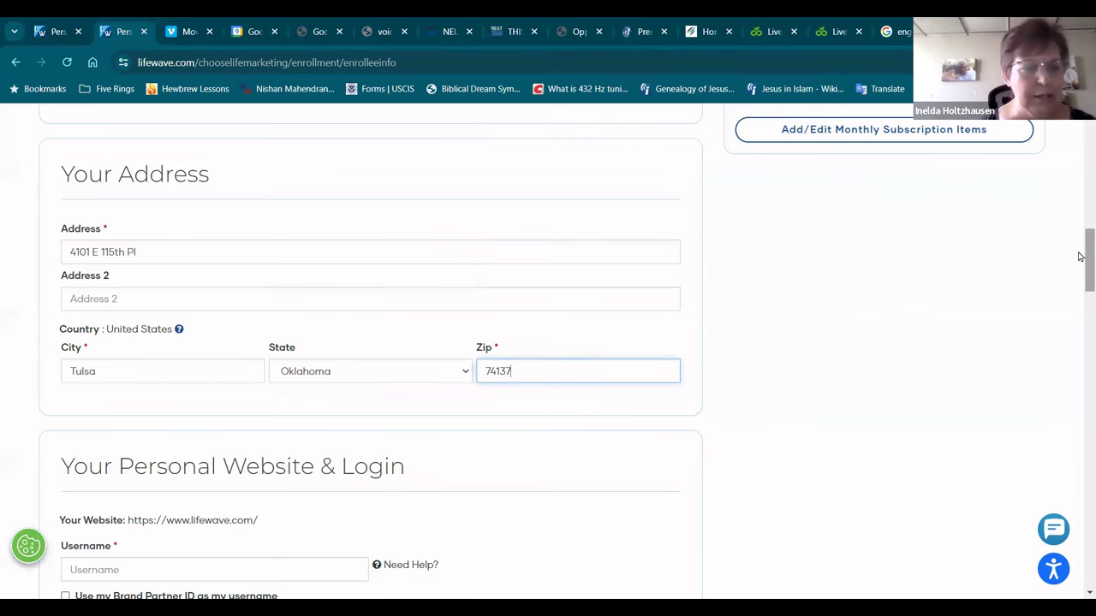
scroll(1080, 265, "down", 1)
scroll(1082, 269, "down", 4)
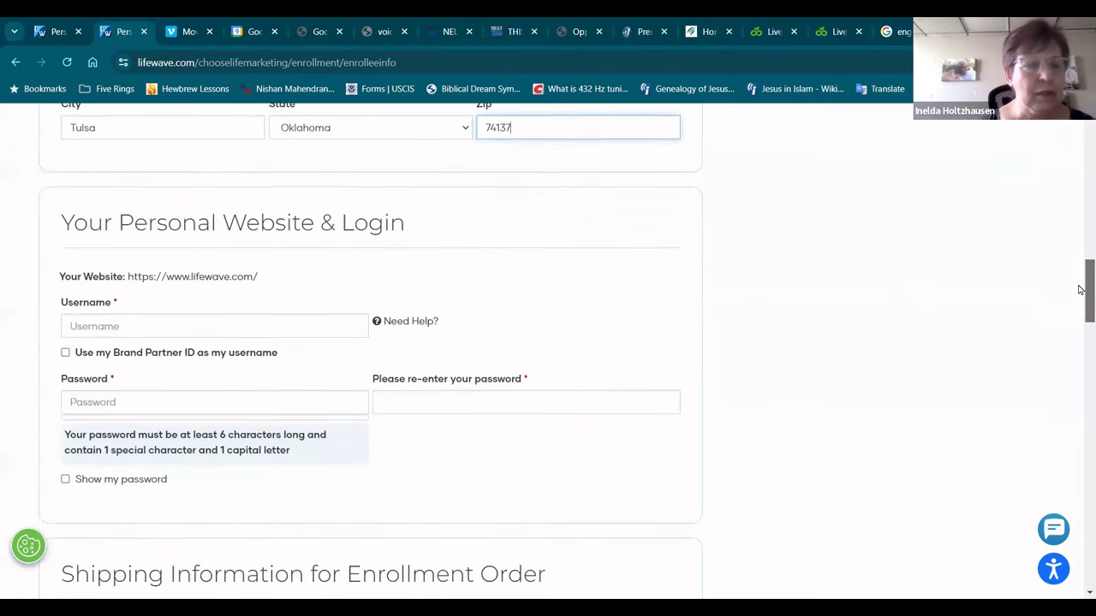
Step: Enter an available username for the enrollee's personal website
triple_click(527, 284)
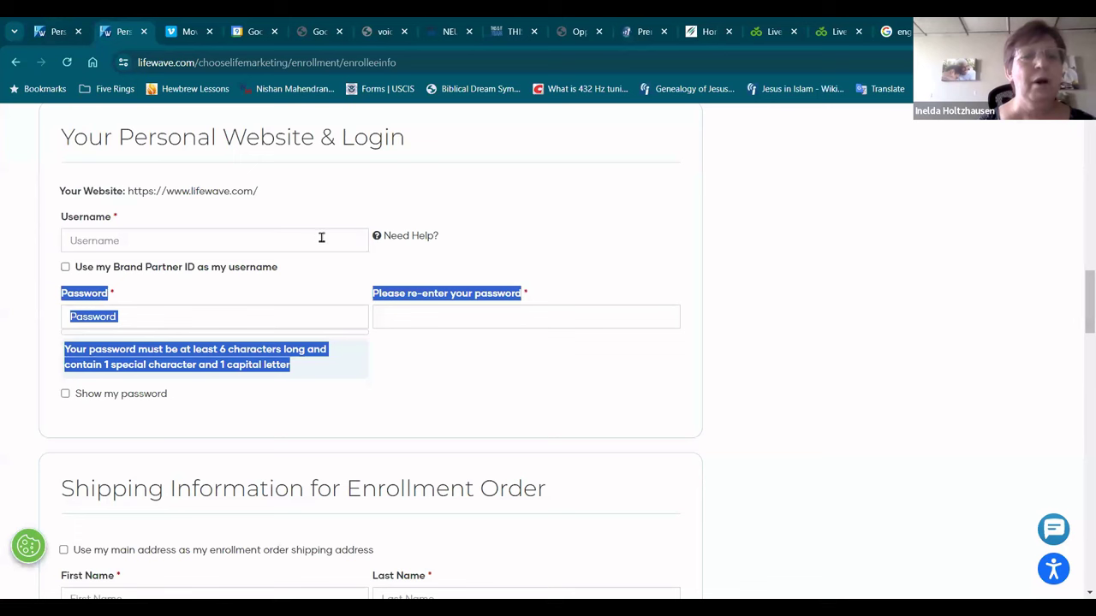
left_click(321, 240)
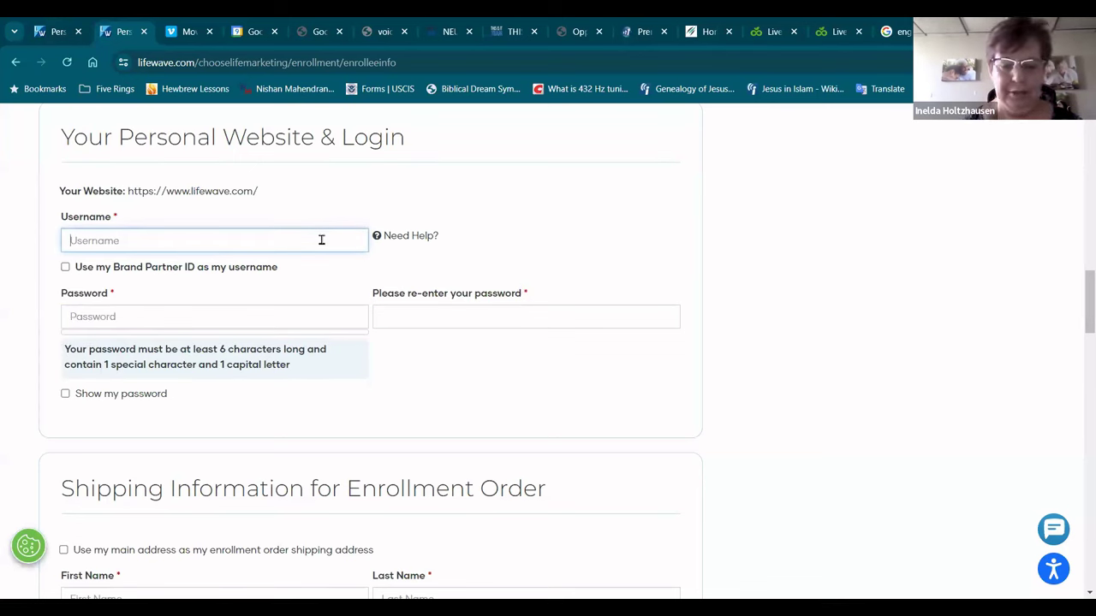
type("Je")
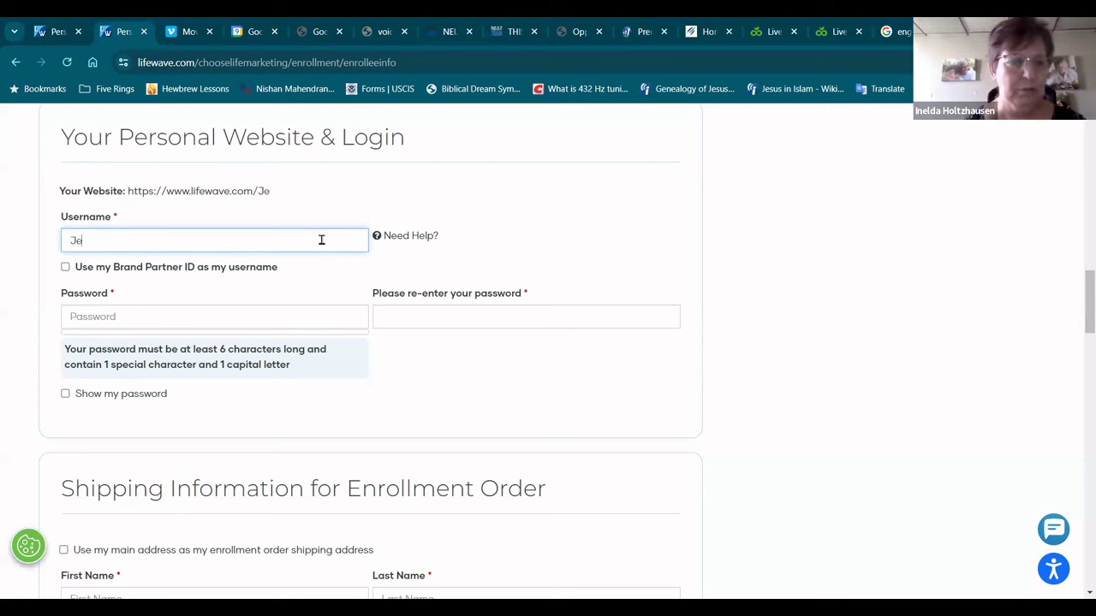
type("se23")
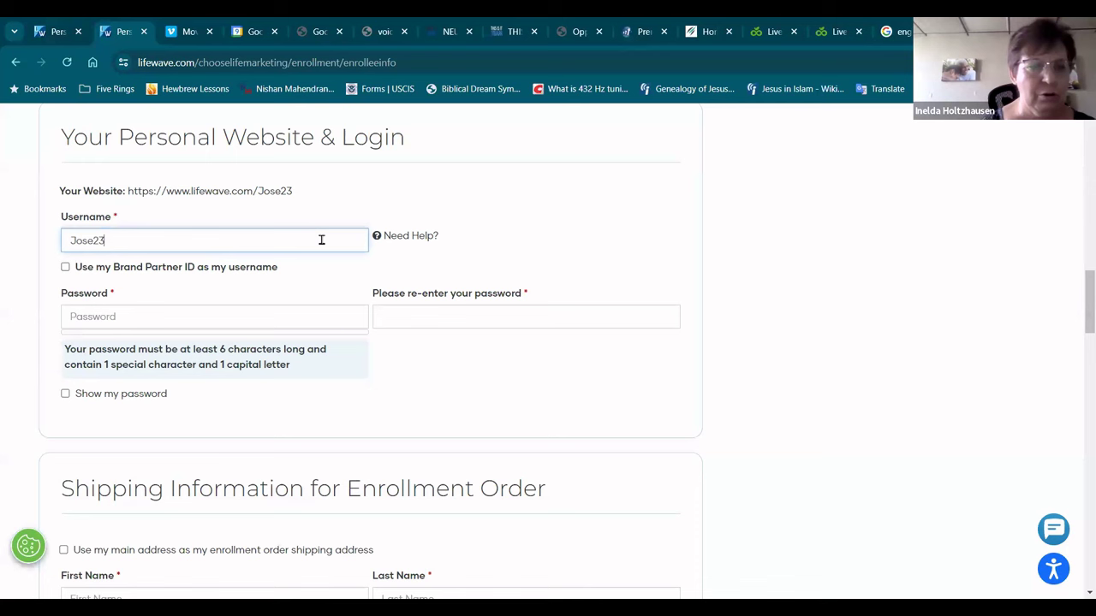
Step: Type and confirm the account password, briefly showing it to check
left_click(193, 321)
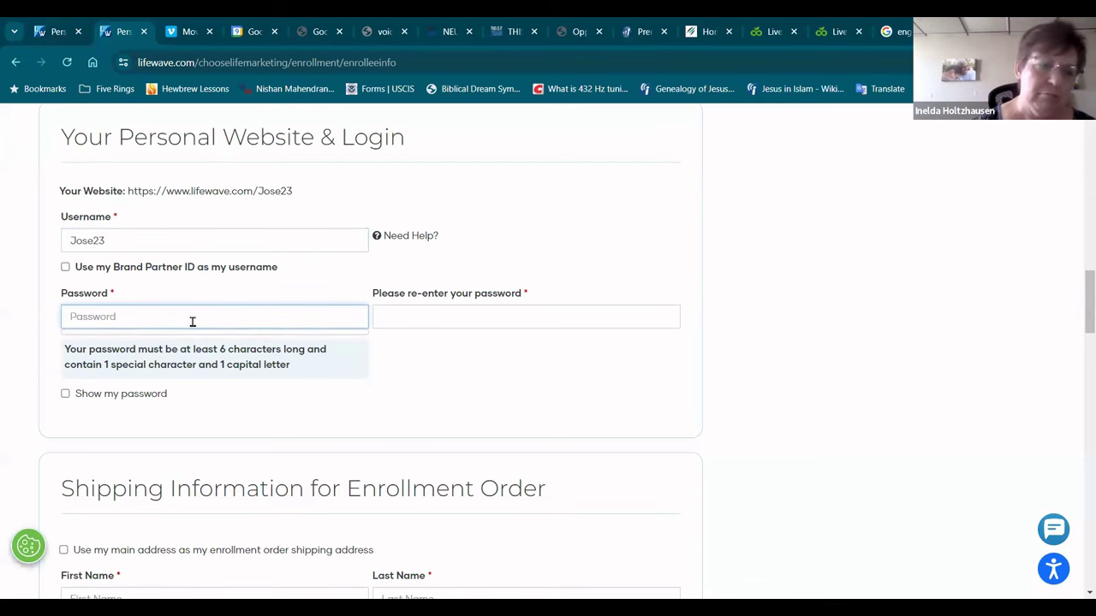
type("••••••••")
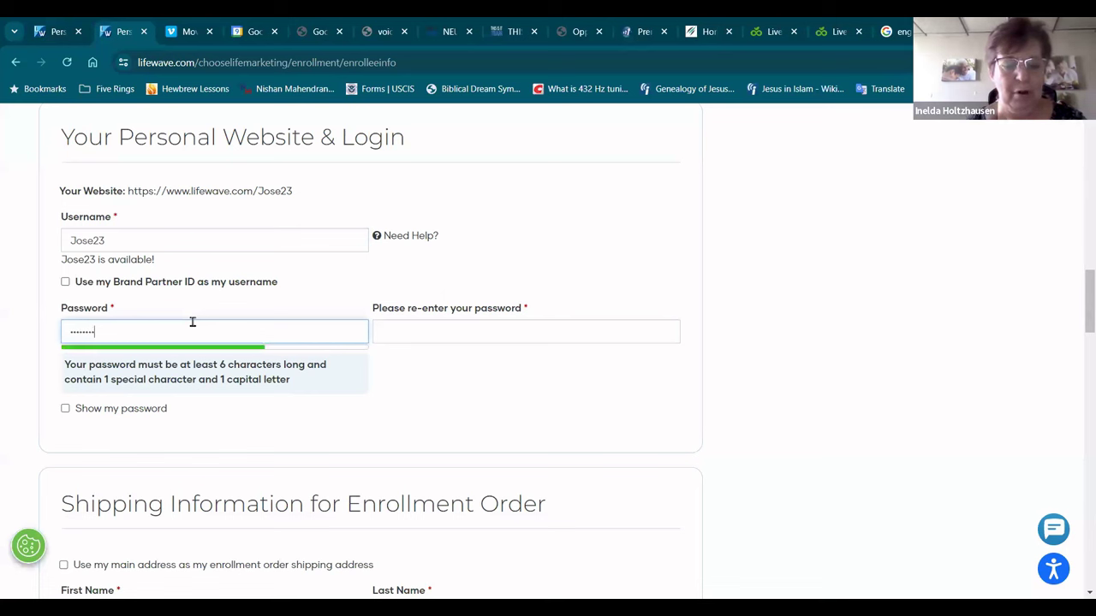
type("•••••")
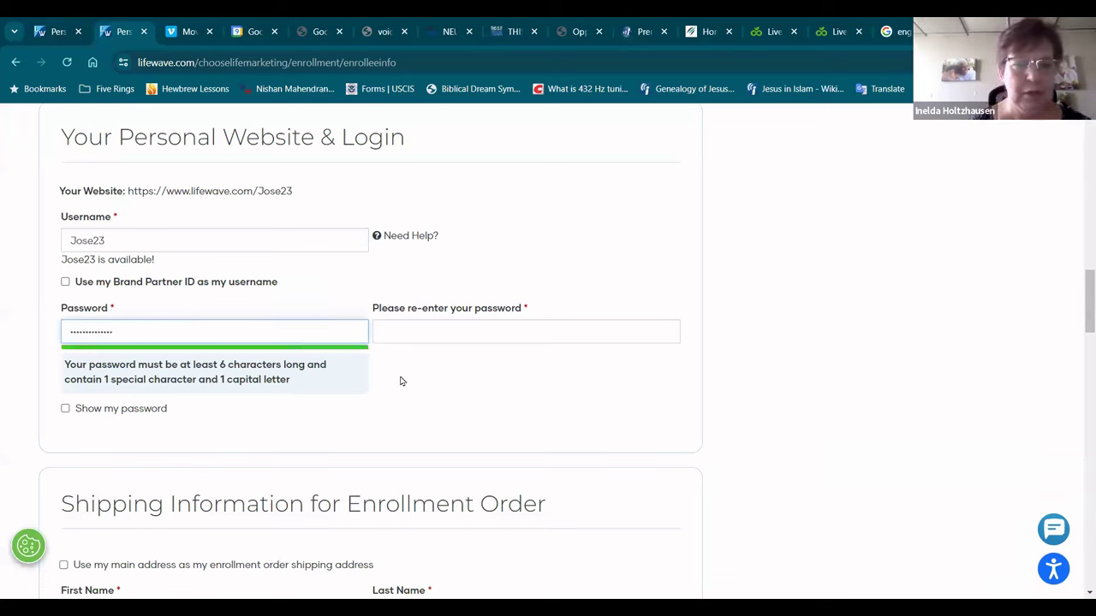
left_click(481, 326)
type("•••")
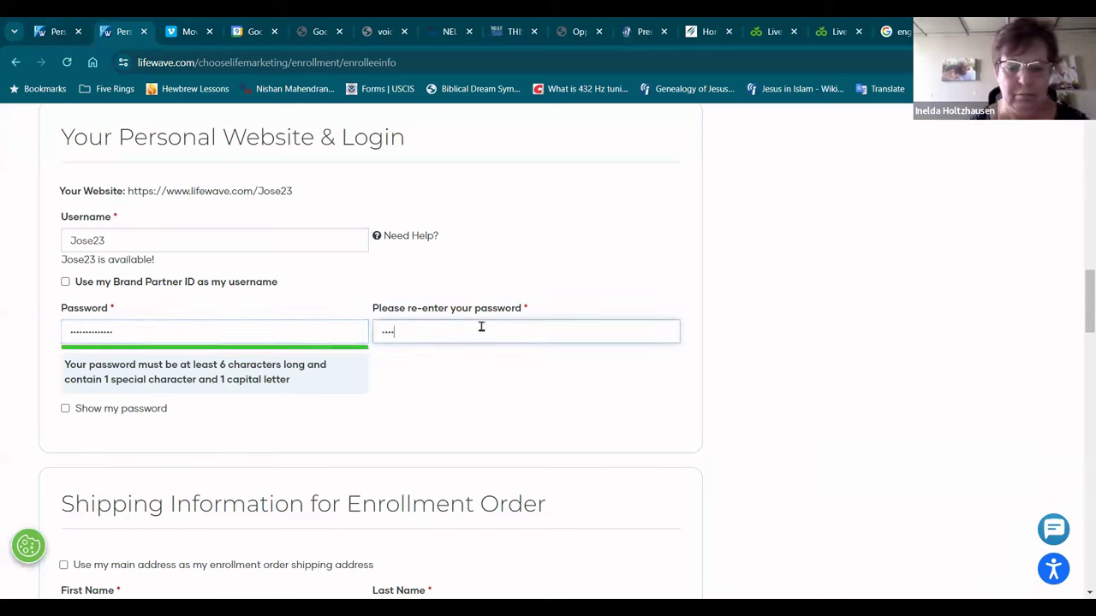
type("••••••••••••")
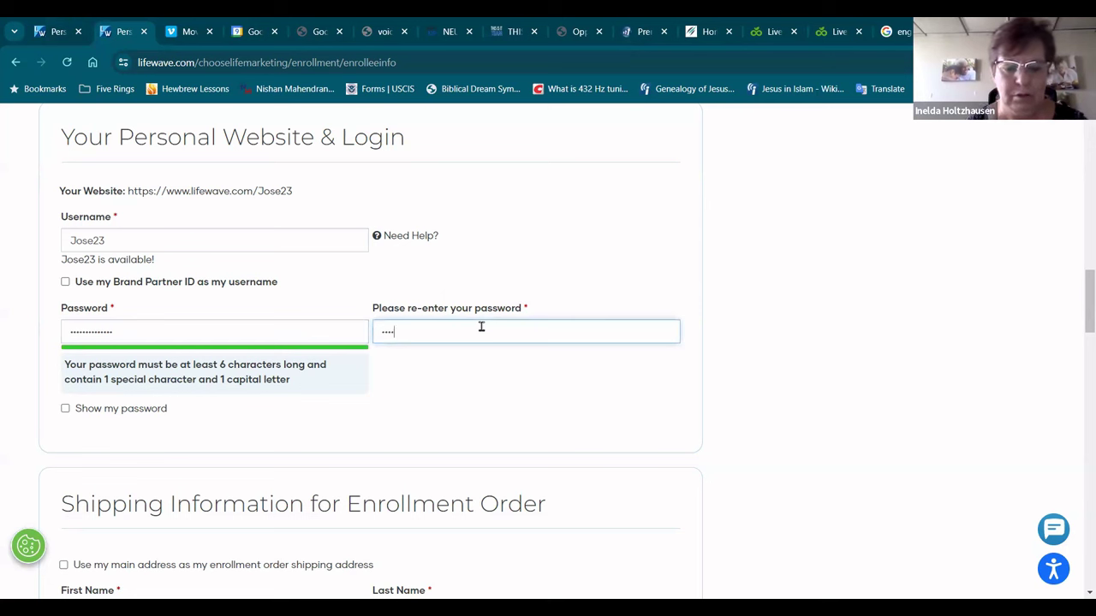
type("••")
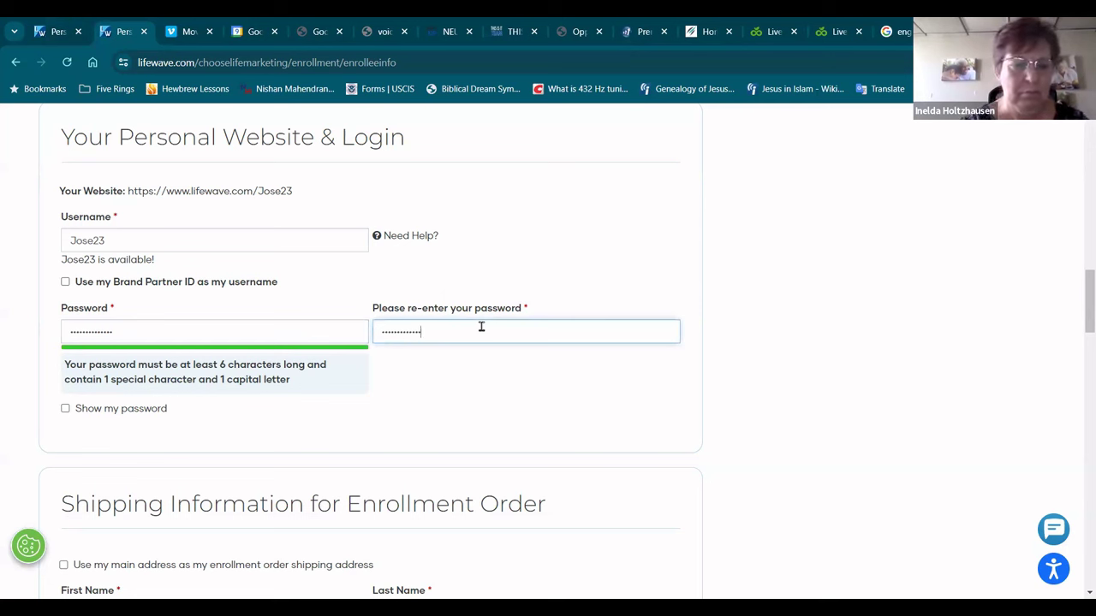
left_click(509, 386)
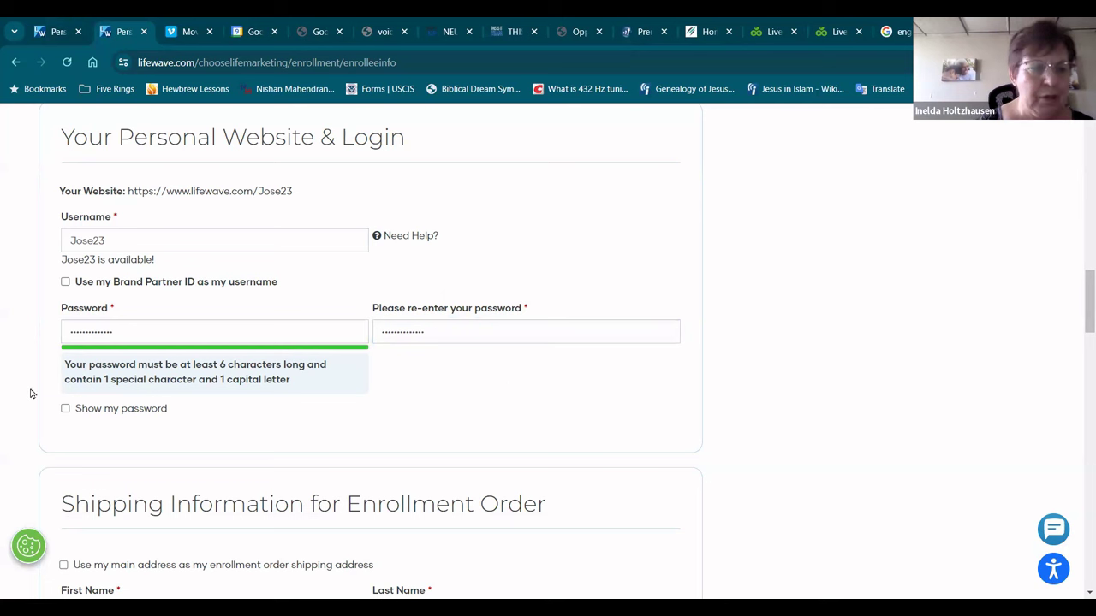
left_click(66, 410)
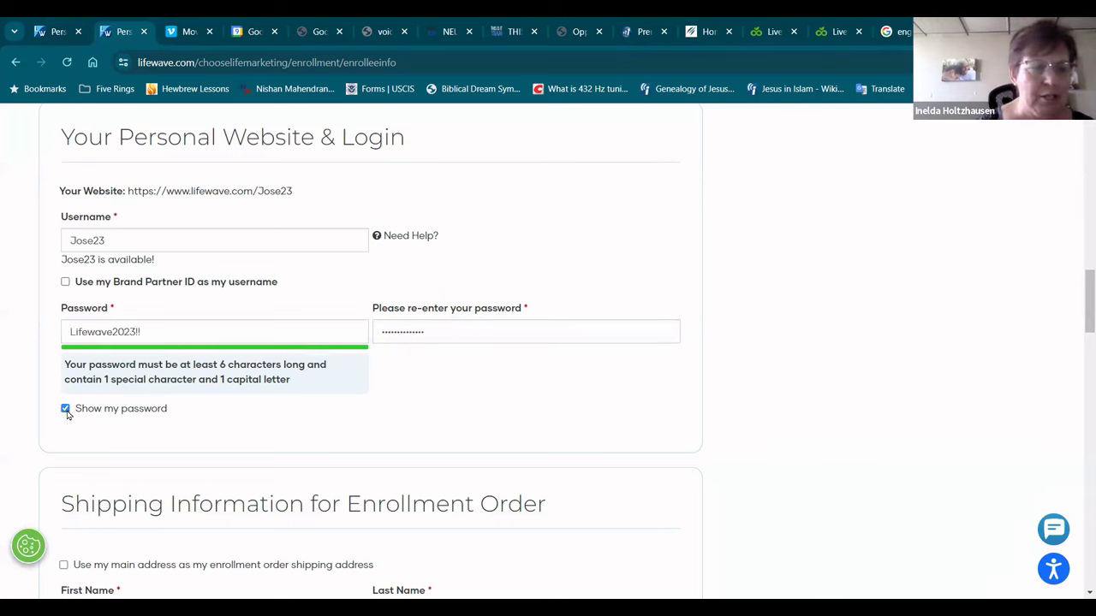
left_click(65, 409)
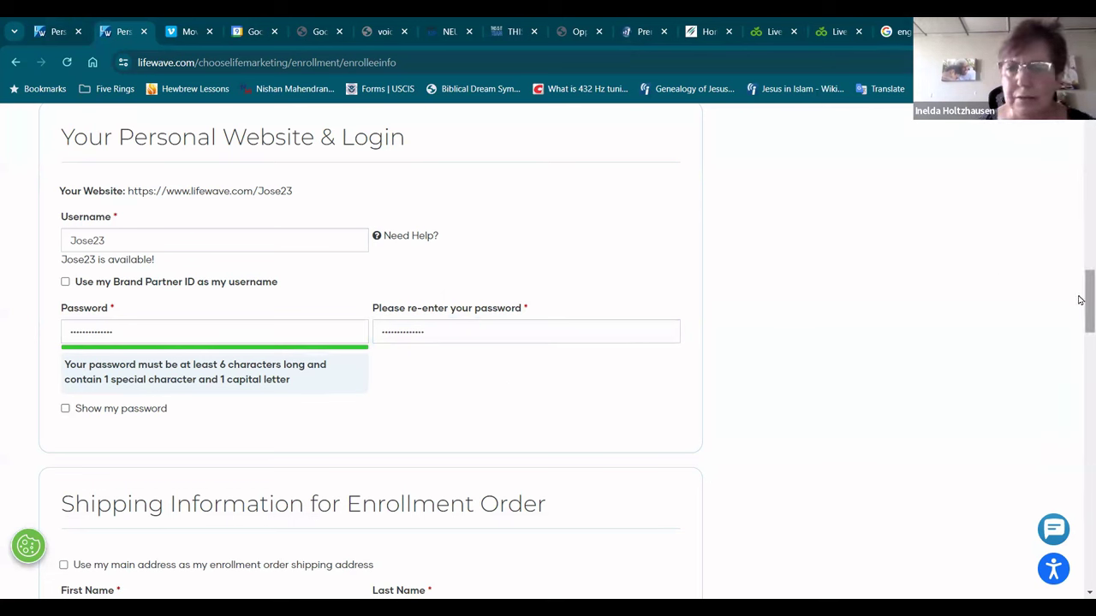
left_click_drag(1084, 298, 1084, 330)
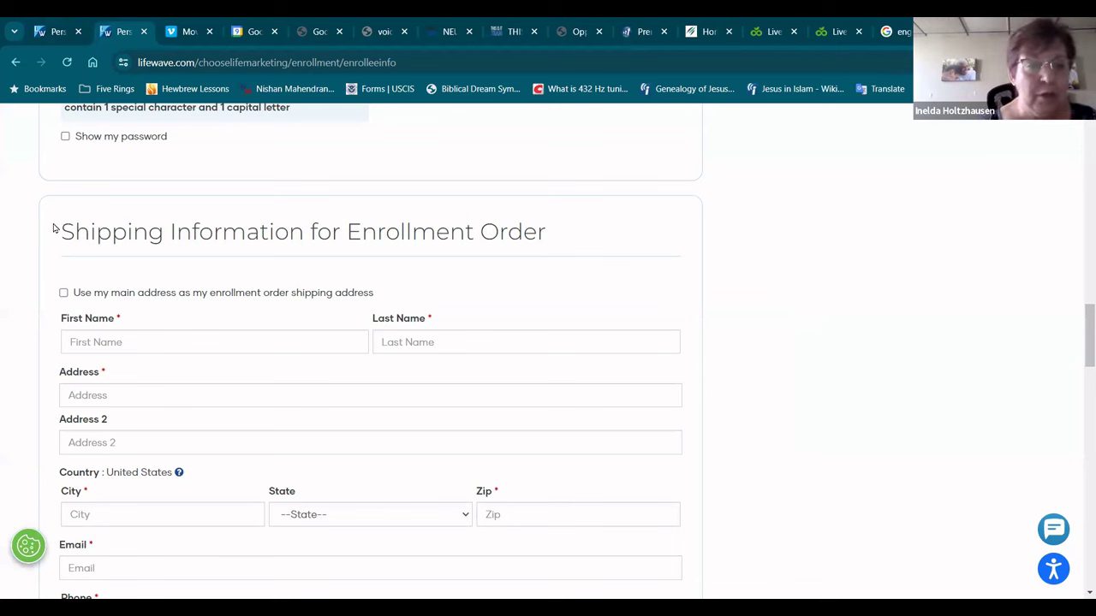
Step: Ship both the enrollment and subscription orders to the main address
left_click(64, 294)
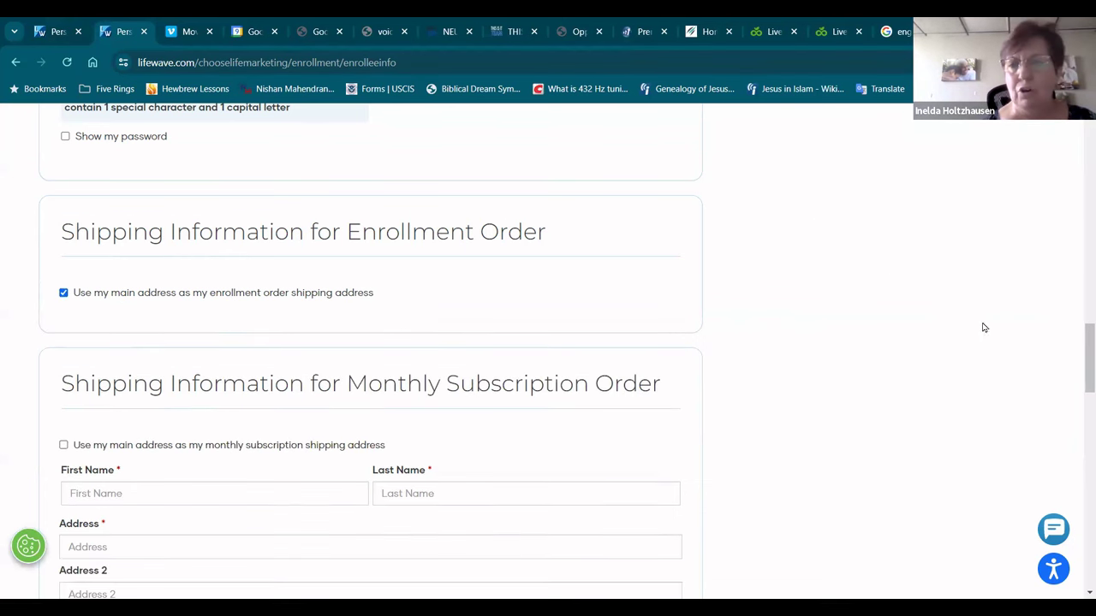
left_click_drag(1080, 356, 1078, 375)
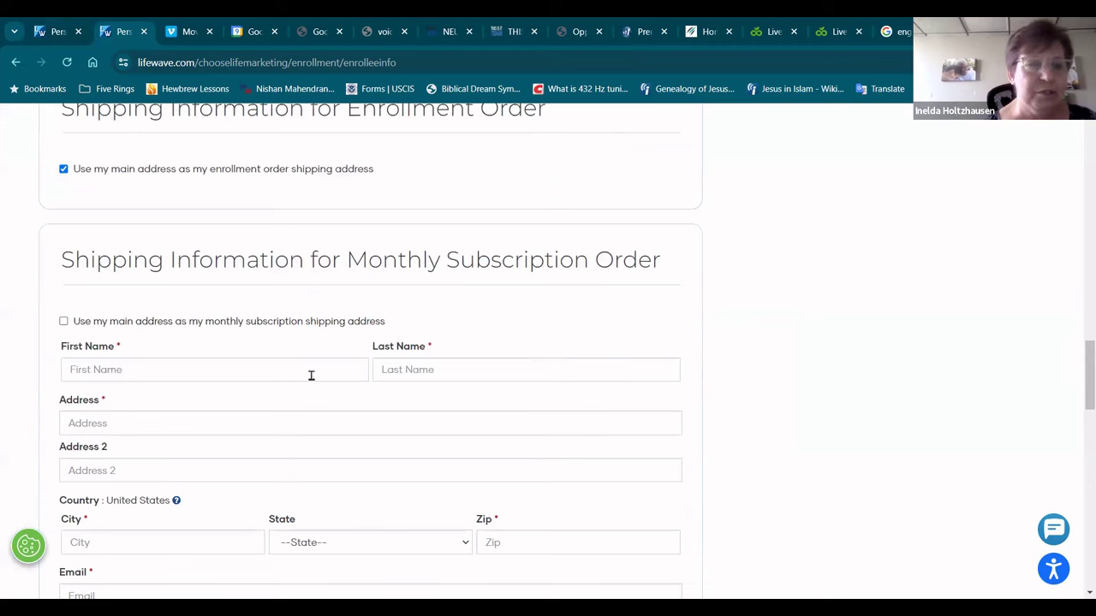
left_click(64, 321)
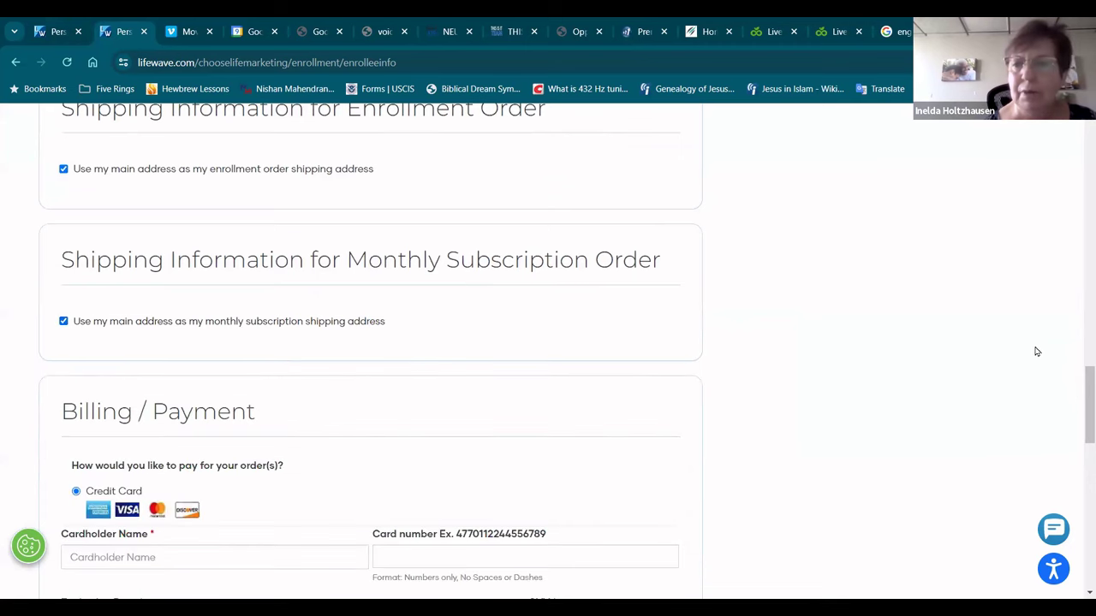
left_click_drag(1079, 388, 1080, 439)
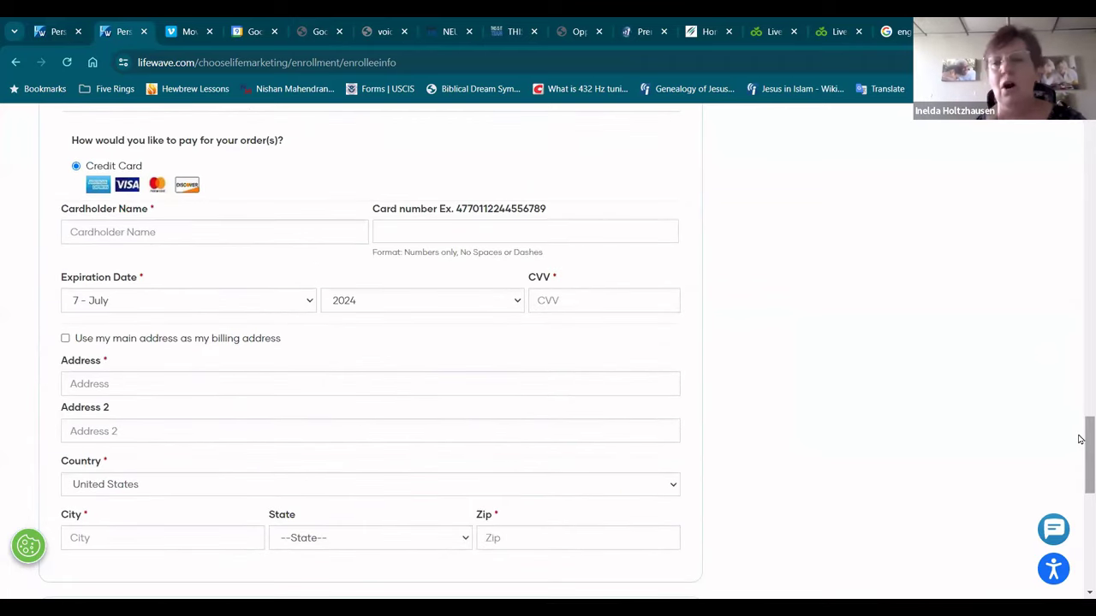
Step: Accept the Brand Partner Agreement at the bottom of the form
left_click_drag(1079, 439, 1080, 494)
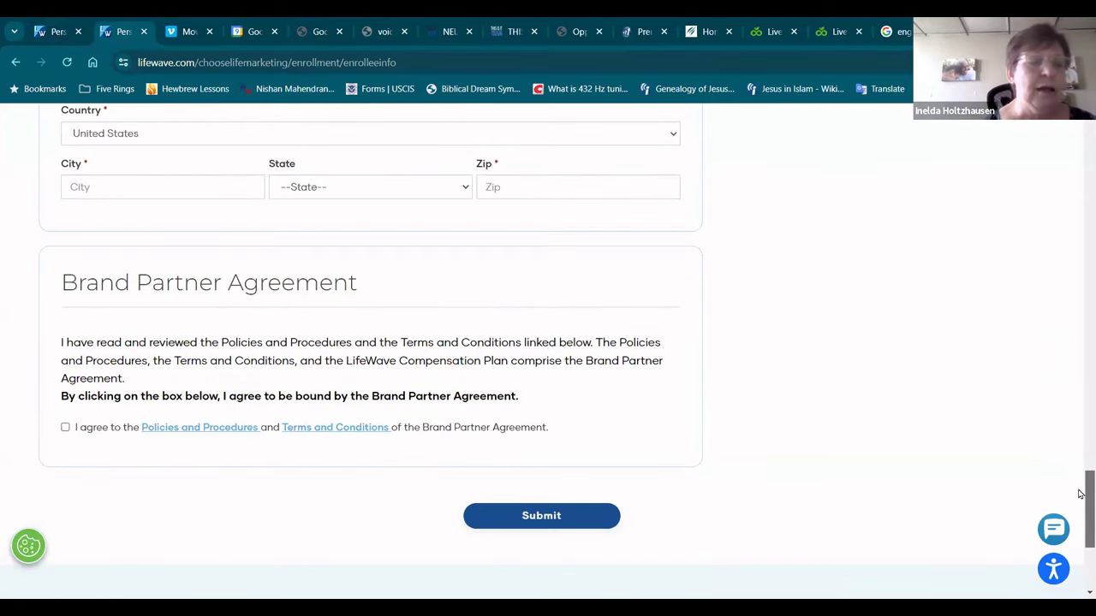
left_click(65, 428)
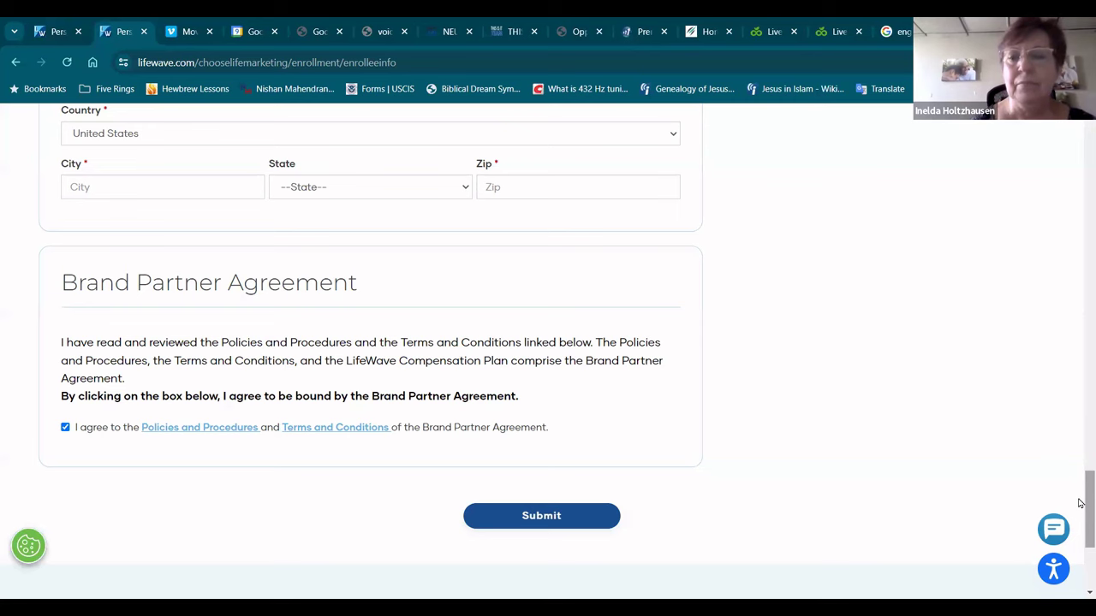
left_click_drag(1081, 503, 1080, 150)
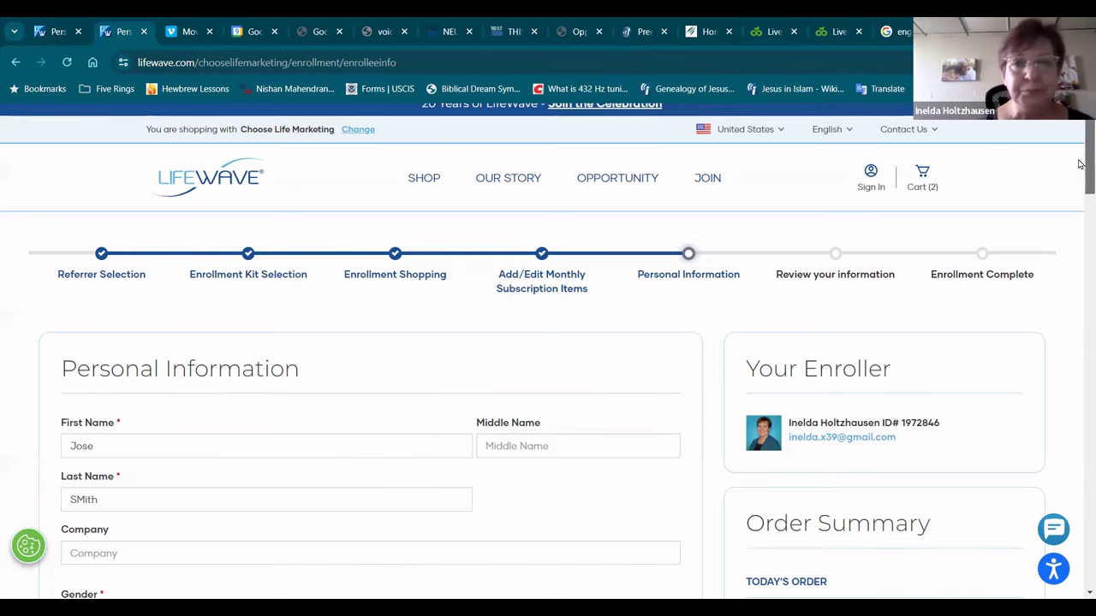
left_click_drag(1079, 164, 1080, 127)
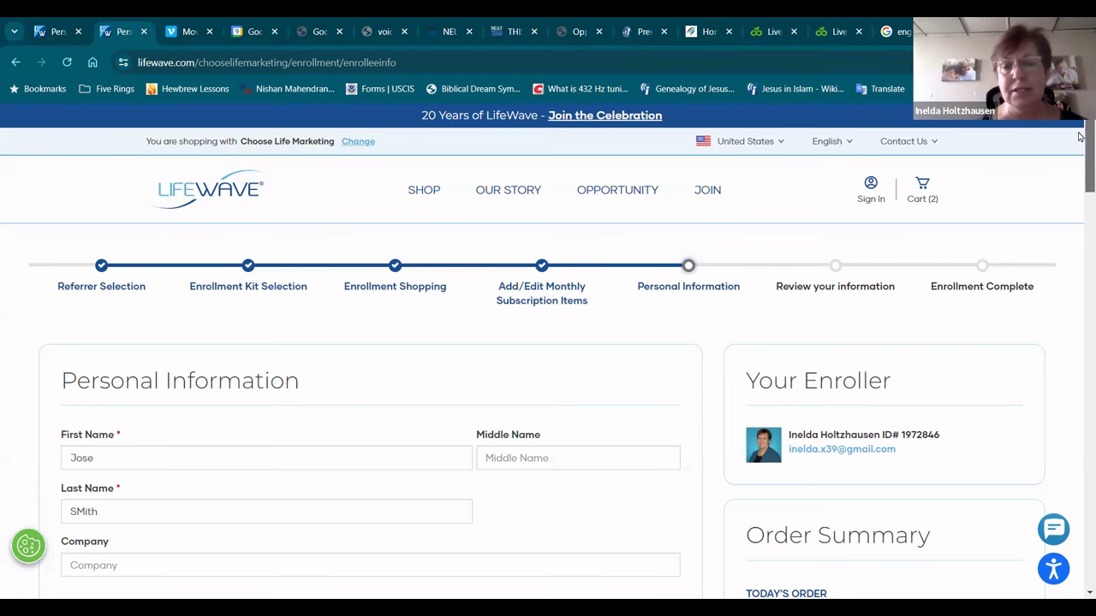
left_click_drag(1085, 175, 1080, 271)
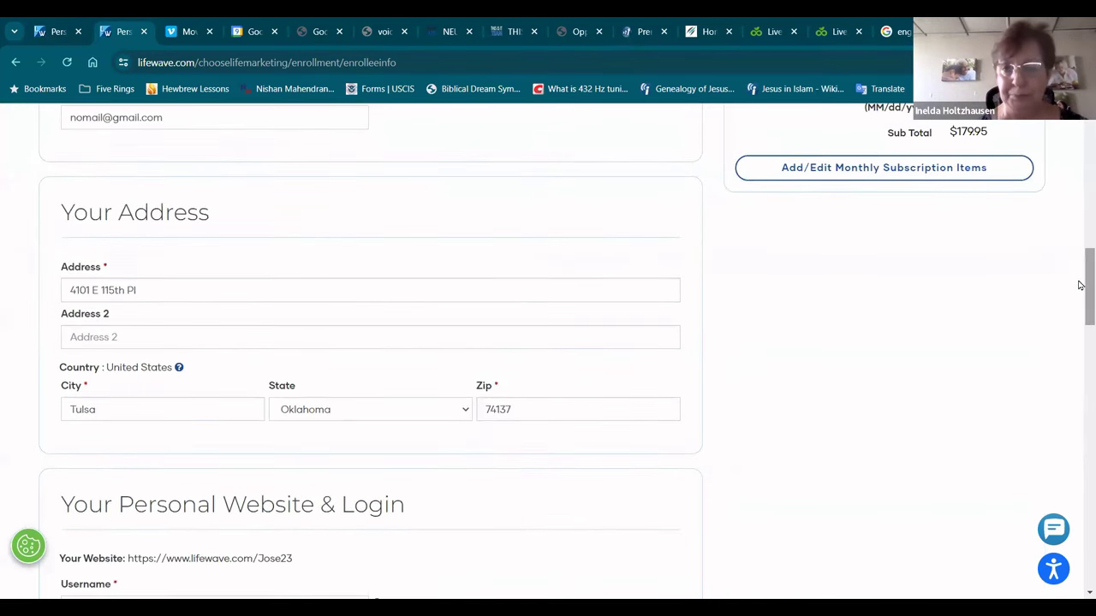
left_click_drag(1083, 284, 1080, 158)
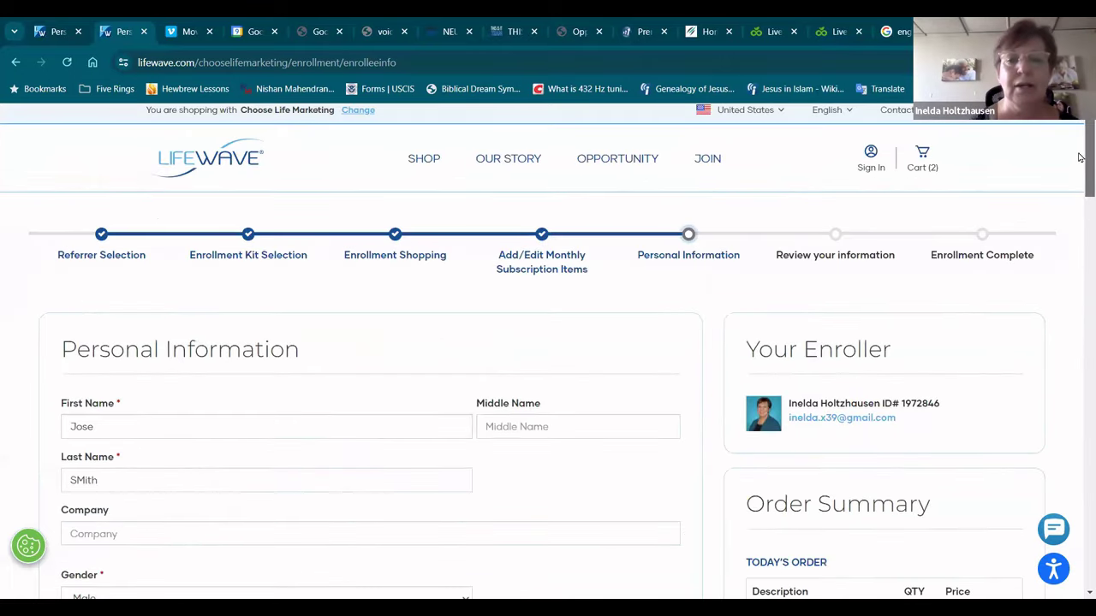
left_click(1079, 213)
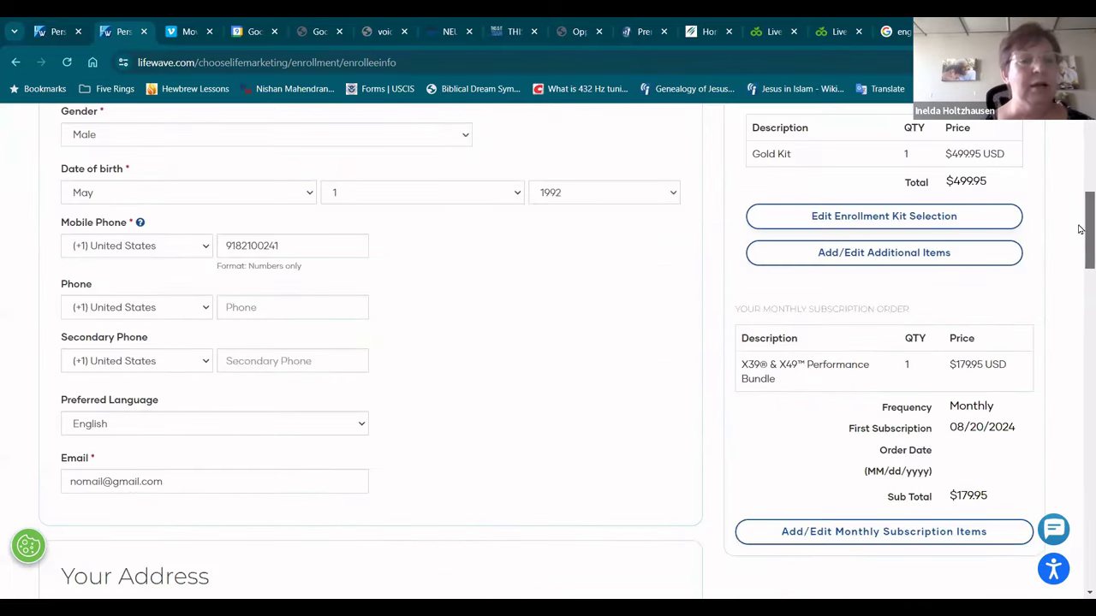
left_click_drag(1080, 231, 1081, 141)
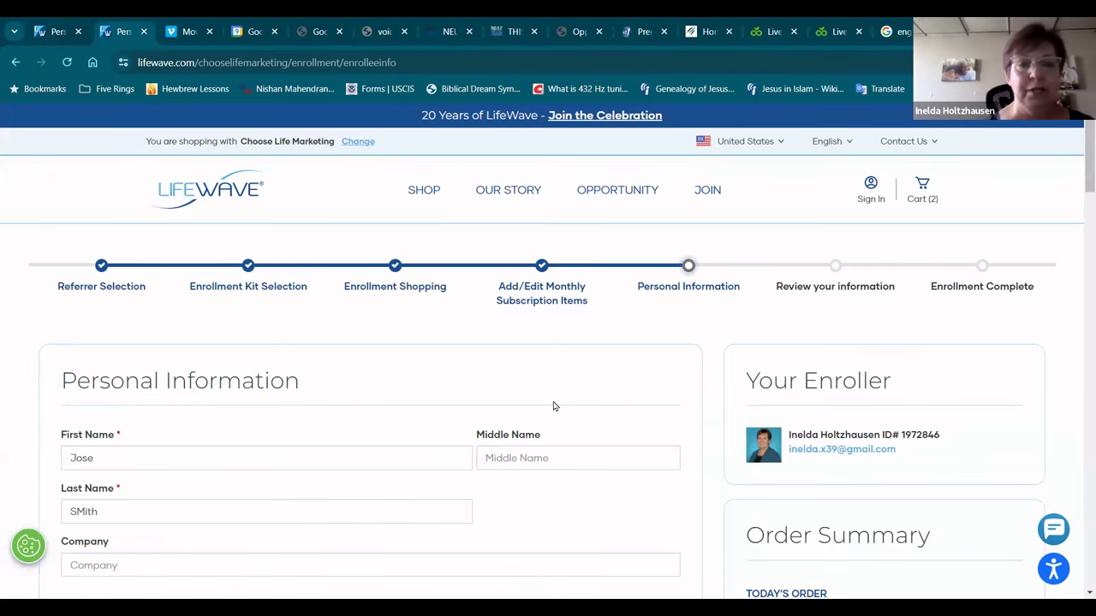
mouse_move(631, 204)
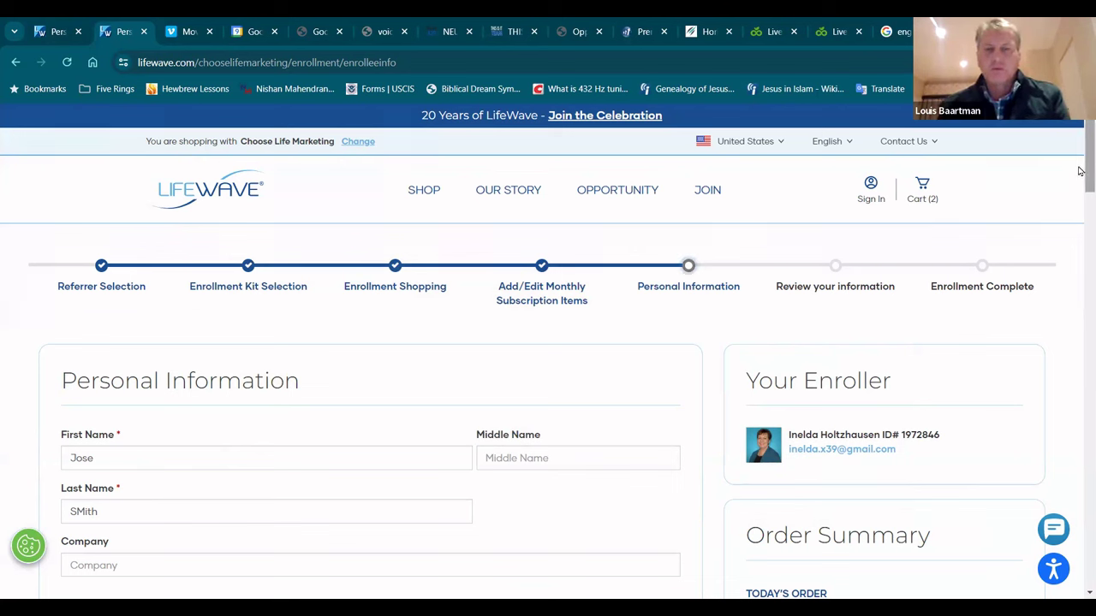
scroll(1080, 175, "down", 1)
scroll(1080, 174, "down", 1)
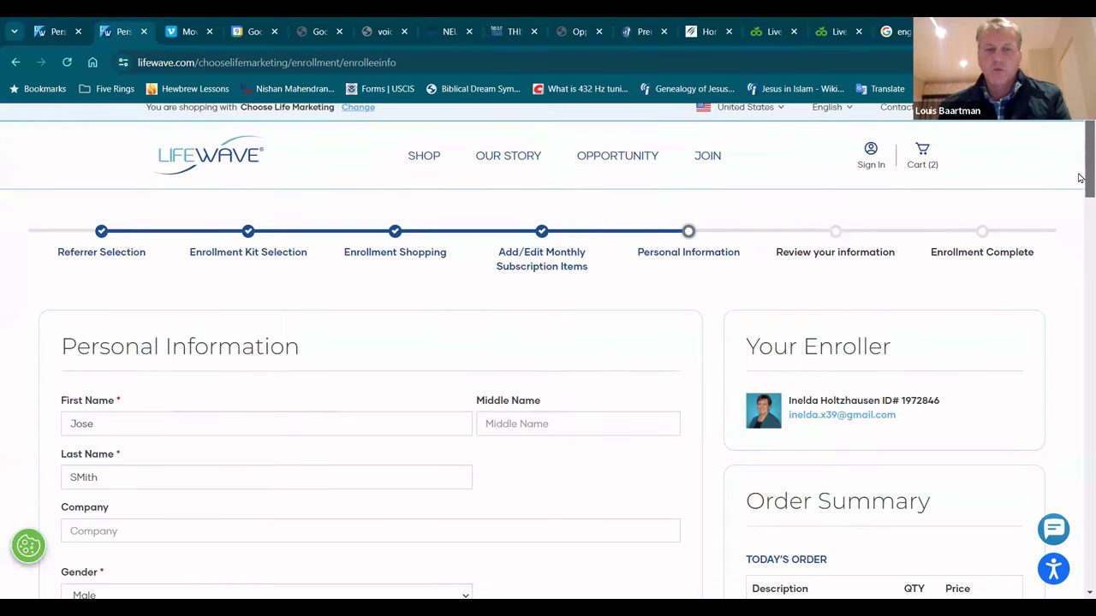
scroll(1079, 177, "down", 2)
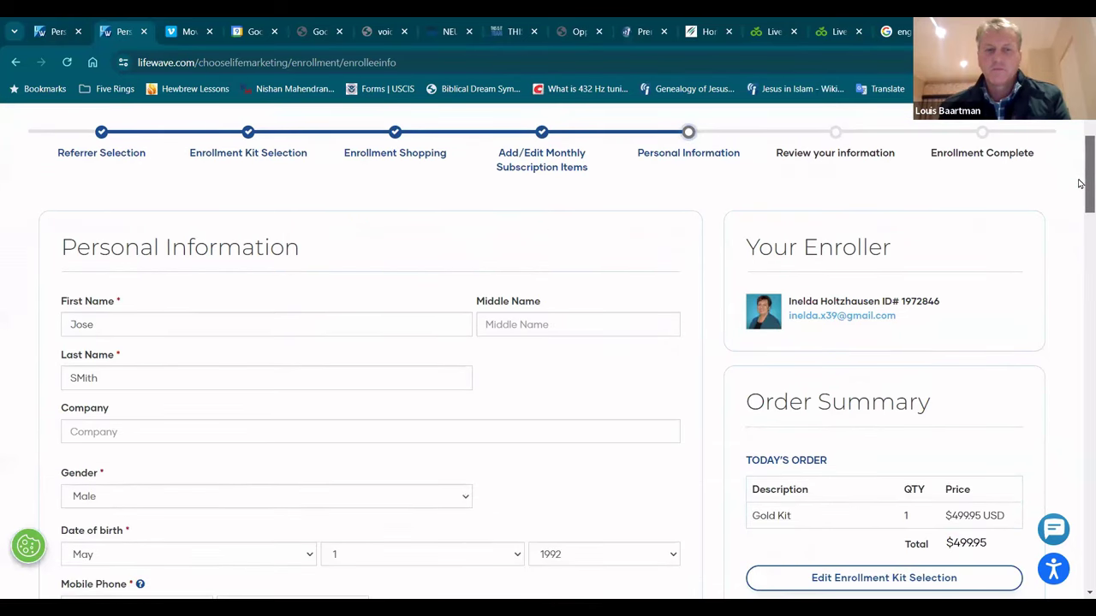
scroll(1080, 171, "up", 3)
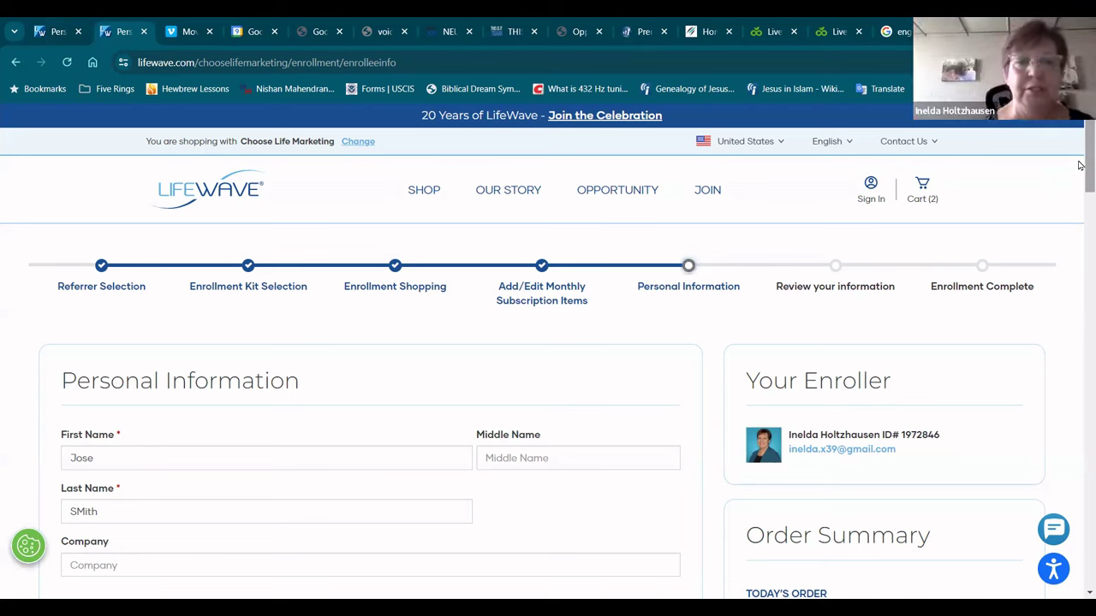
left_click_drag(1079, 165, 1080, 144)
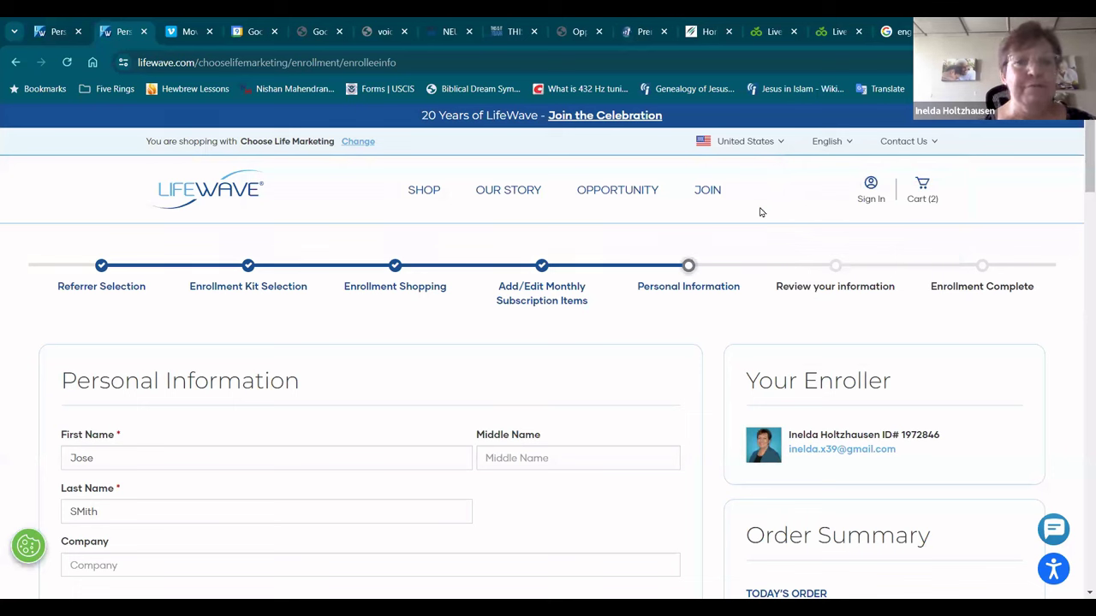
left_click(514, 22)
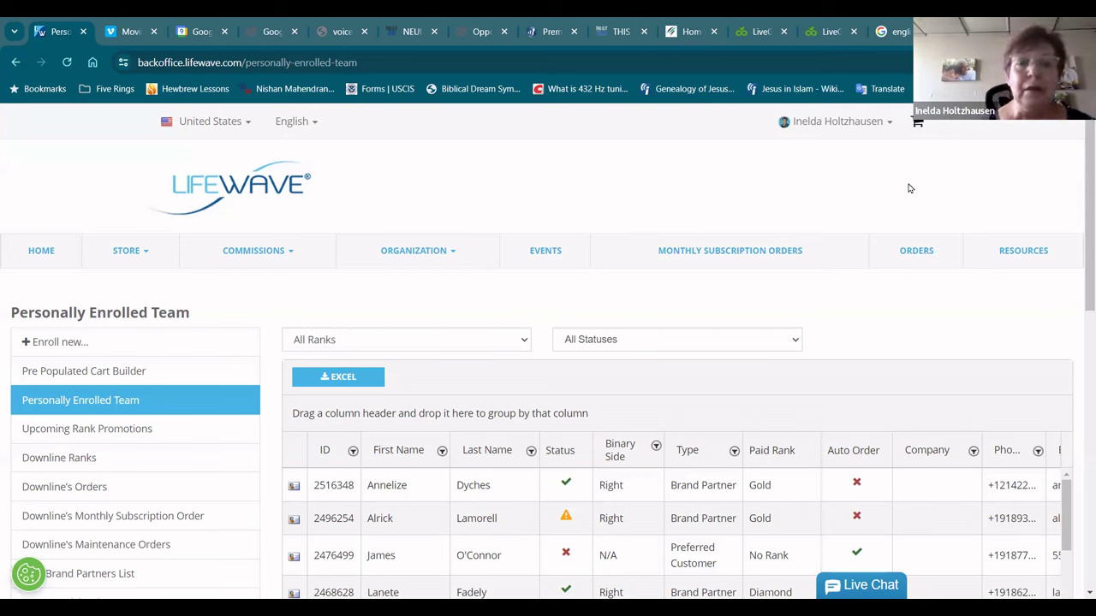
Step: Choose 'Enroll new...' from the ORGANIZATION menu
left_click(445, 250)
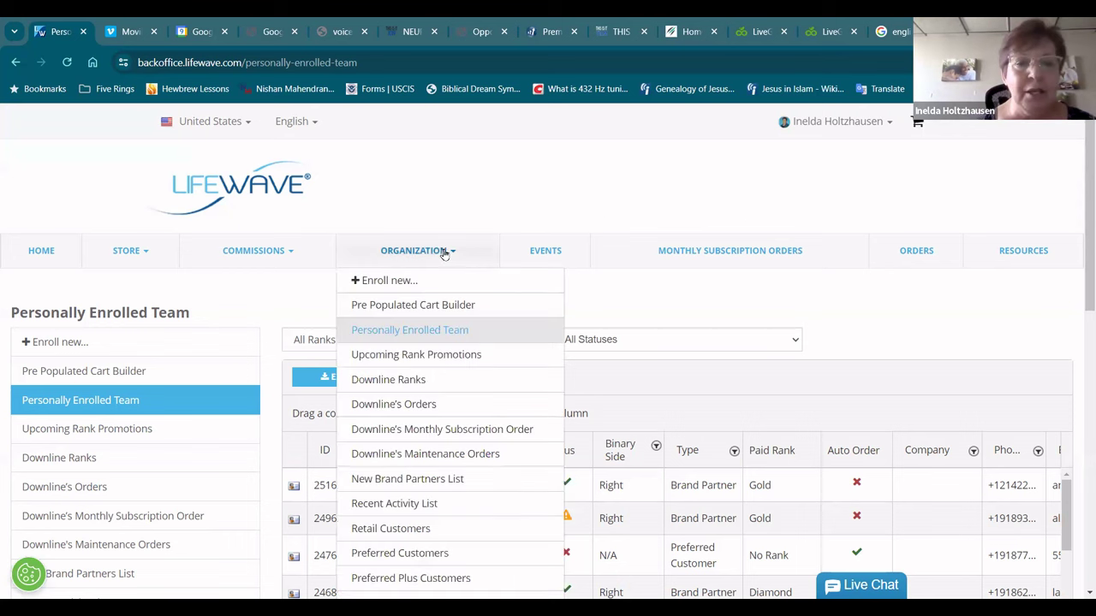
left_click(405, 281)
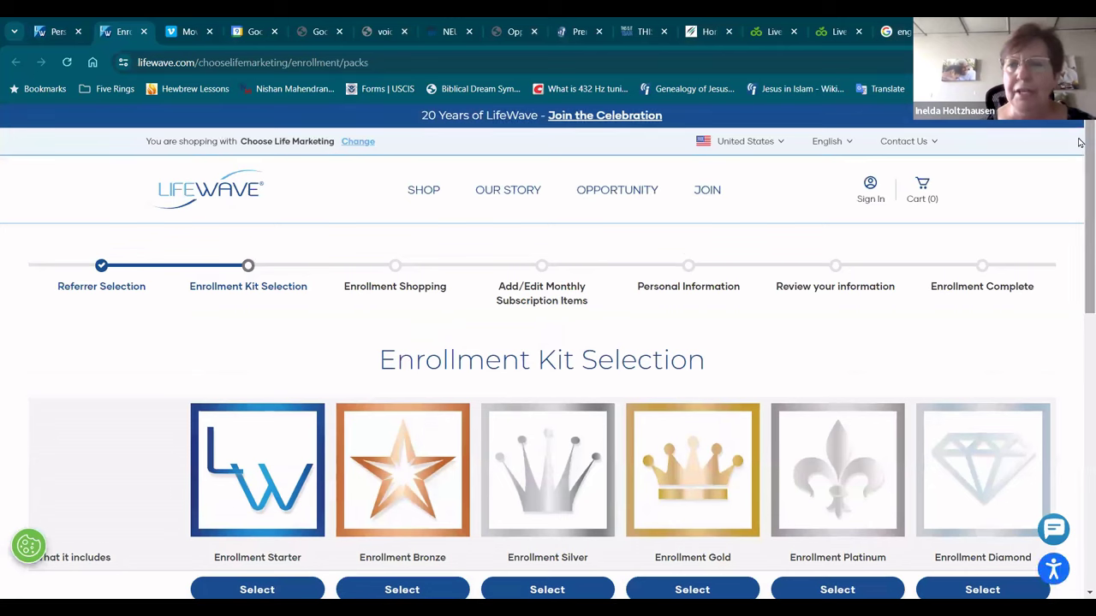
Step: Go to the Preferred Customer Program page via the kit selection page footer
left_click_drag(1080, 142, 1081, 462)
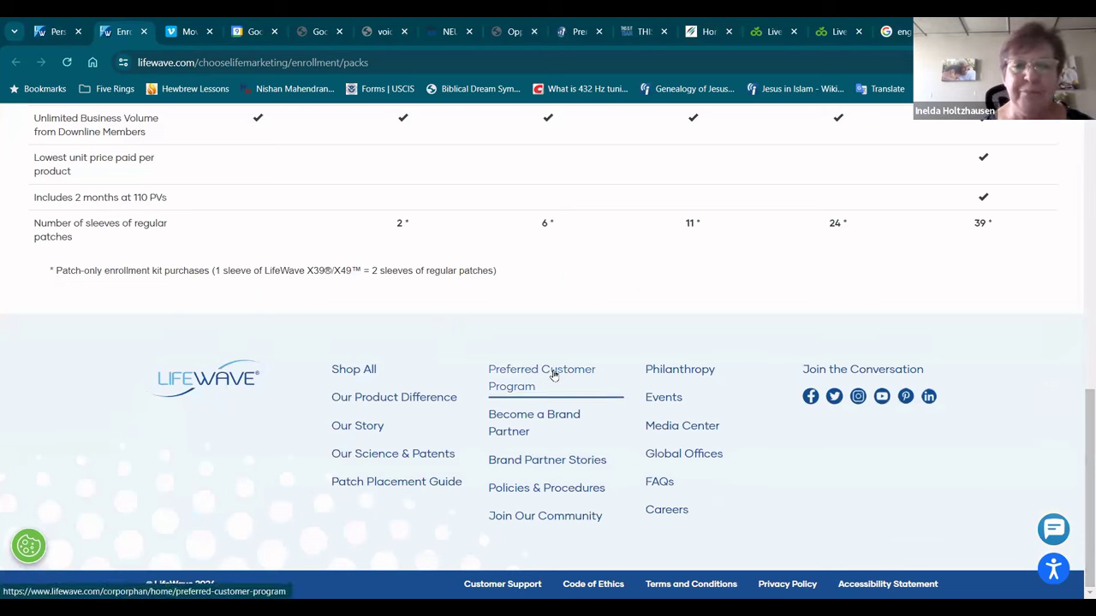
left_click(554, 374)
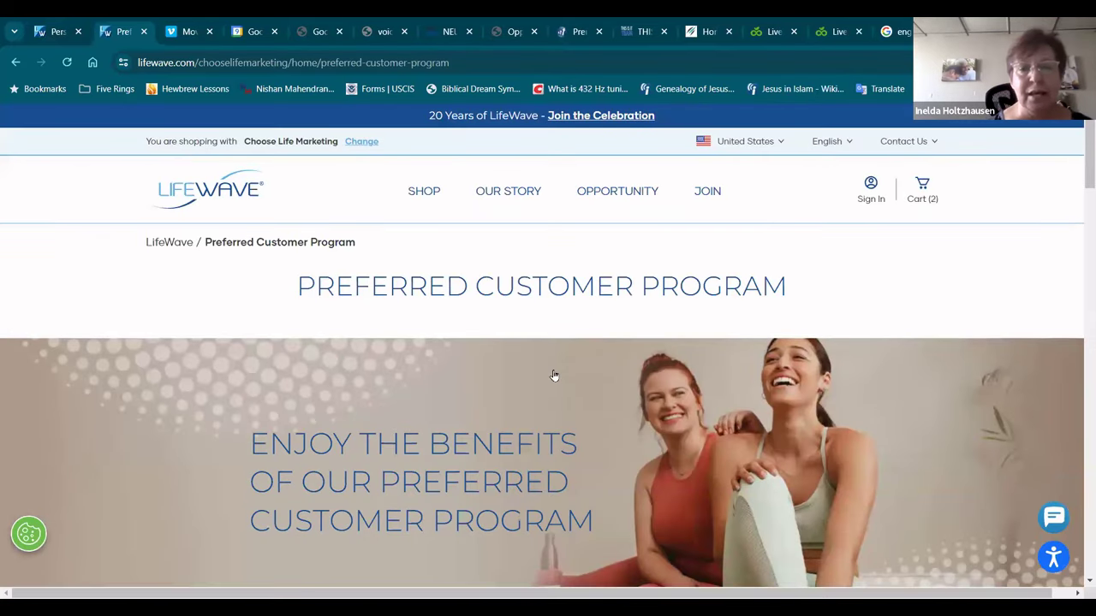
mouse_move(422, 194)
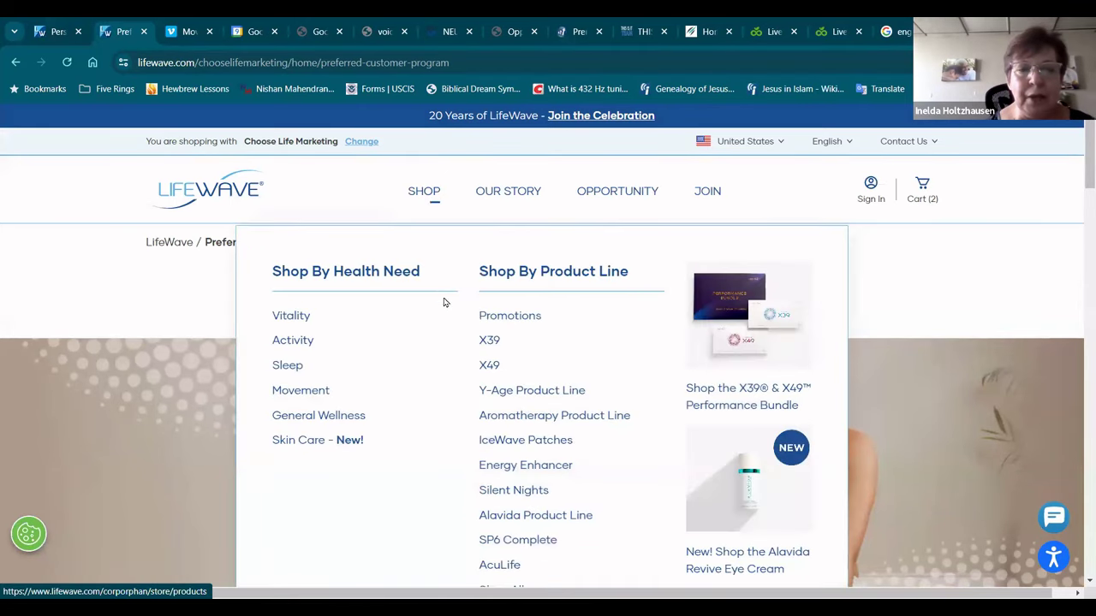
Step: Put 2 packs of LifeWave X39 Patches in the cart and view the $299.90 subtotal
left_click(491, 343)
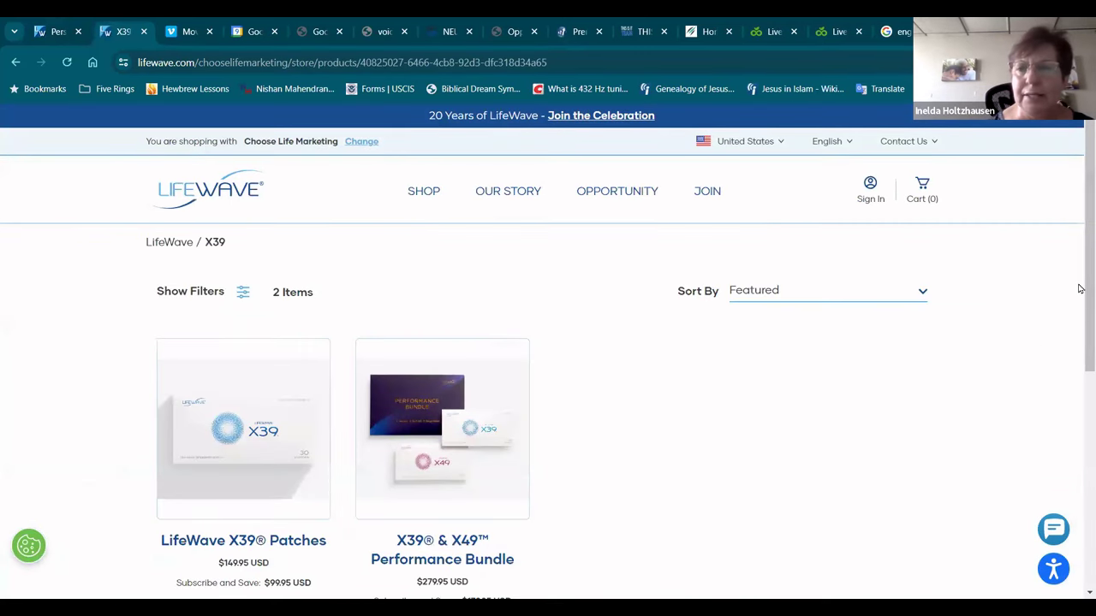
left_click_drag(1079, 289, 1079, 347)
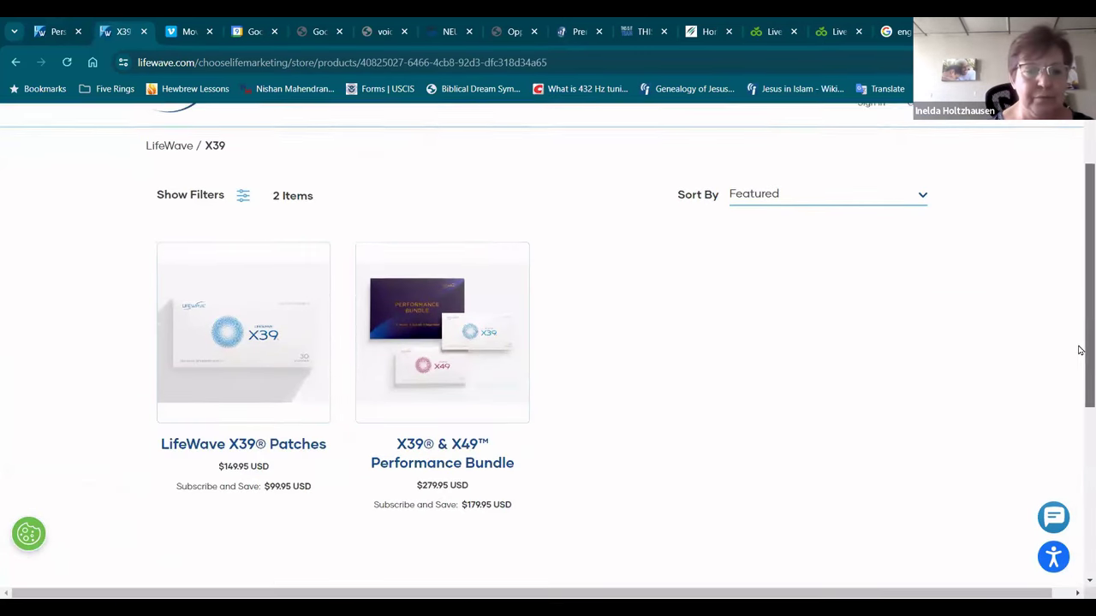
left_click(228, 337)
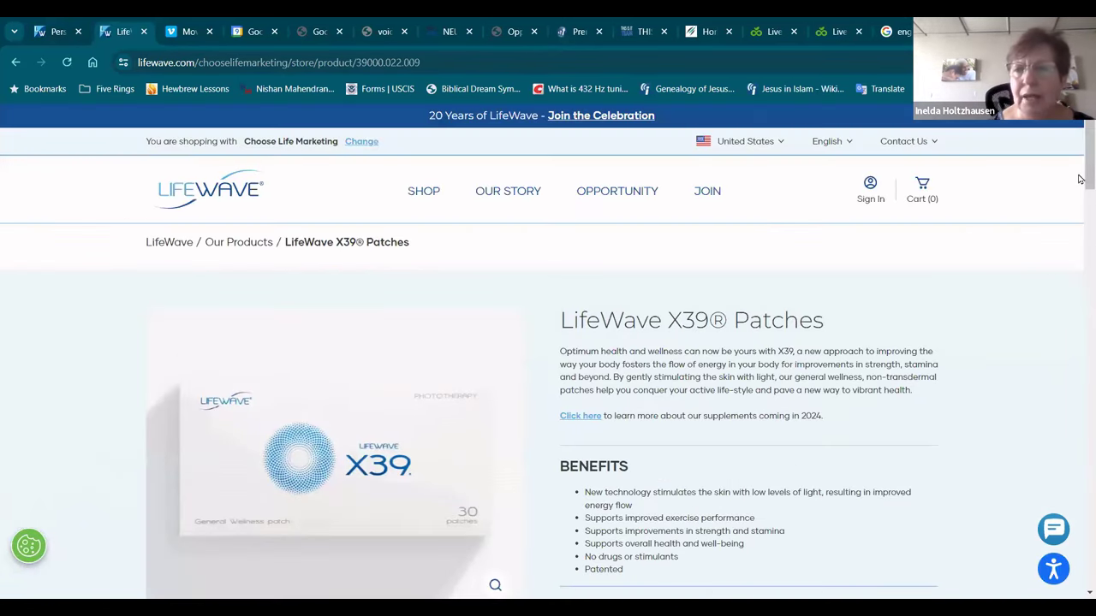
left_click_drag(1080, 172, 1078, 208)
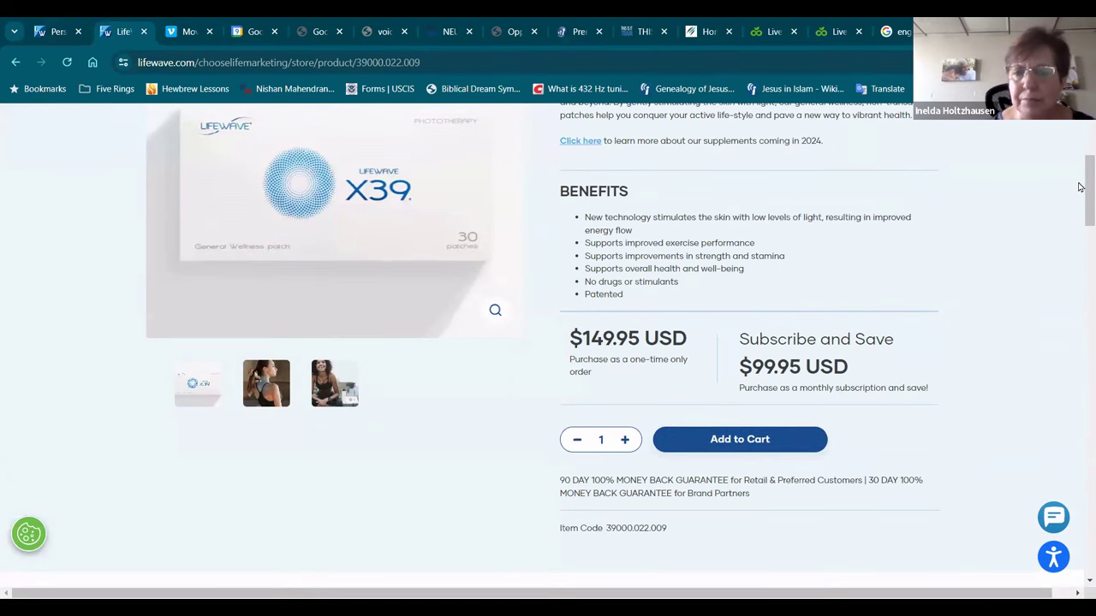
left_click_drag(1082, 181, 1080, 137)
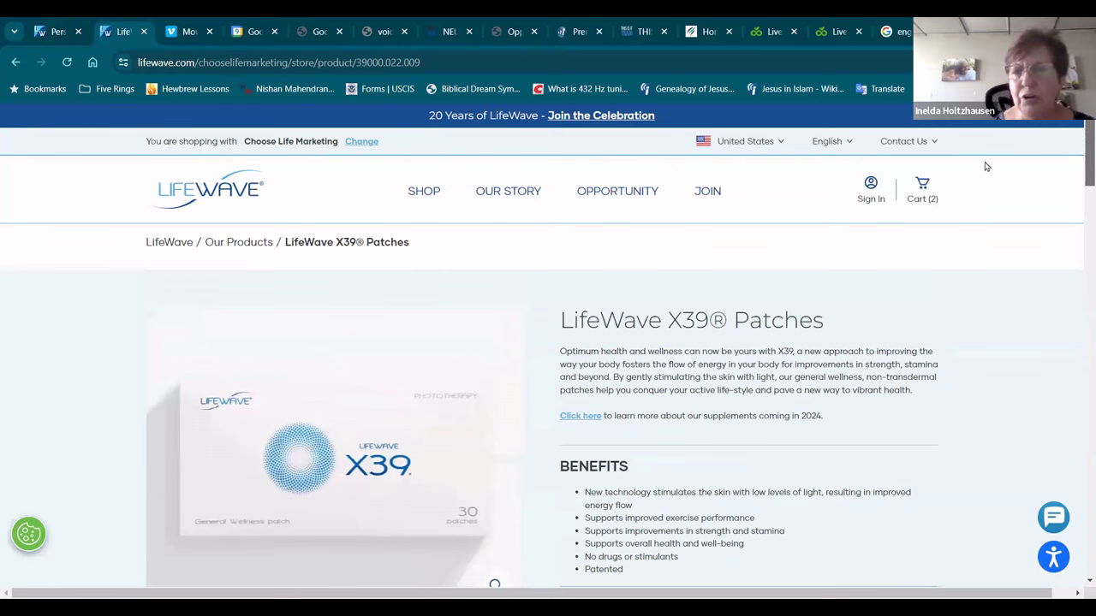
left_click(924, 185)
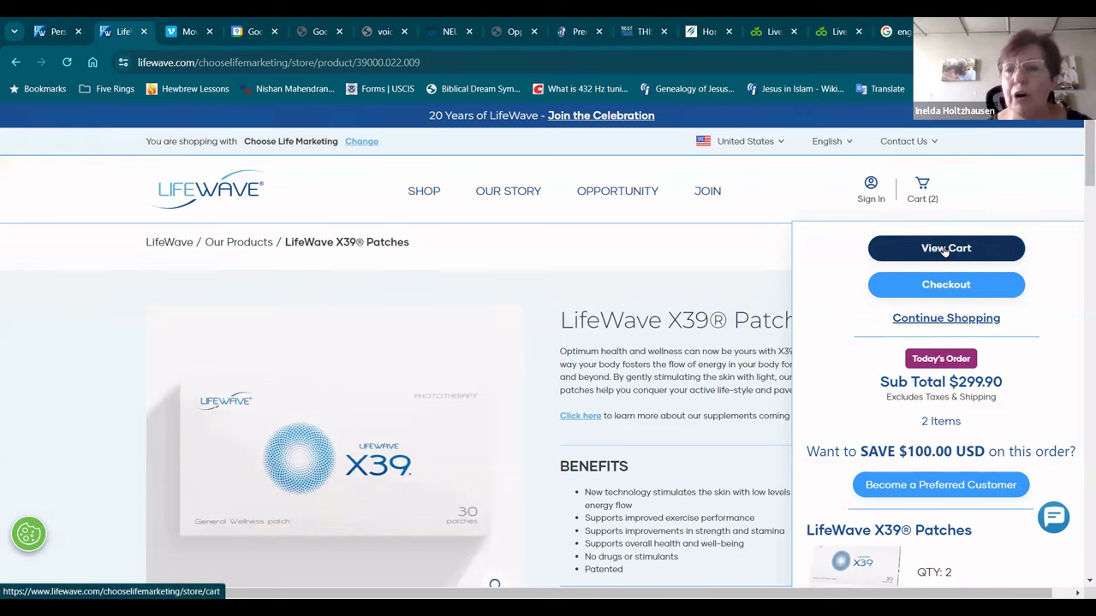
left_click(950, 487)
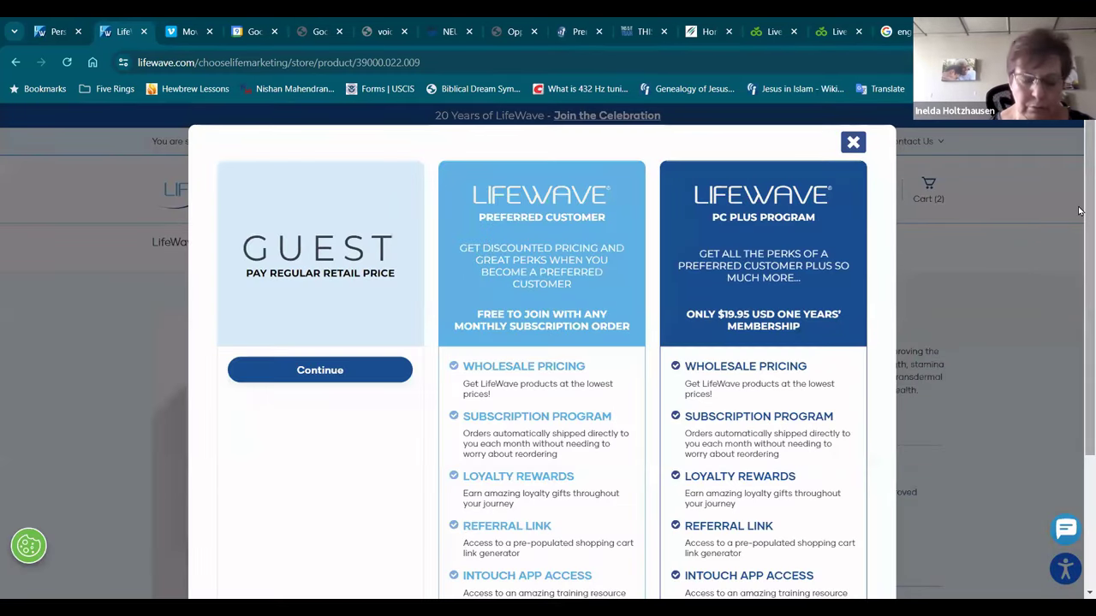
left_click_drag(1079, 210, 1079, 353)
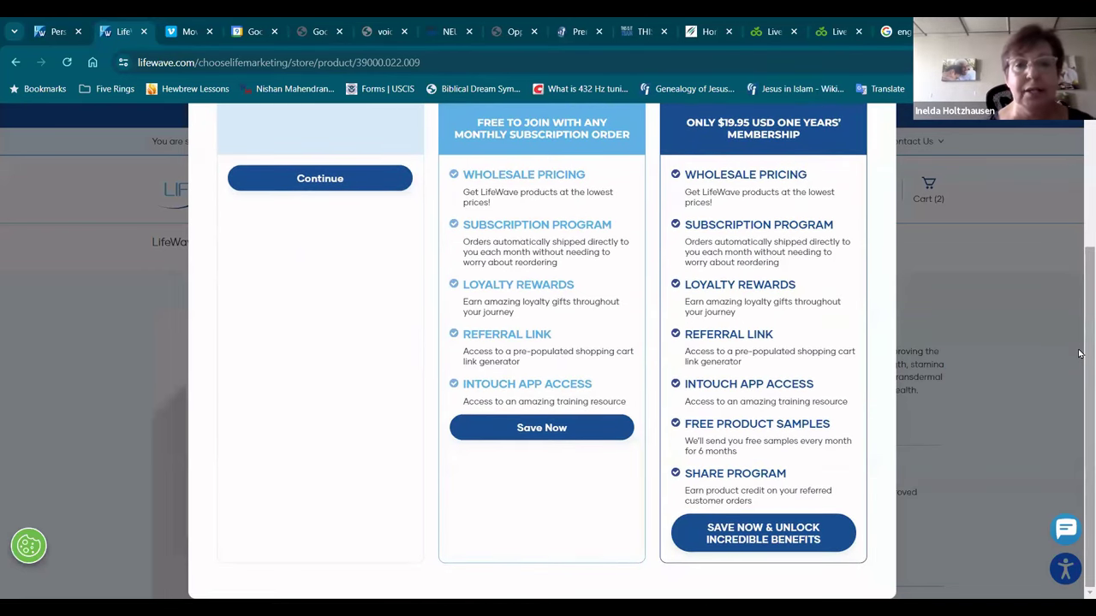
left_click_drag(1079, 299, 1079, 268)
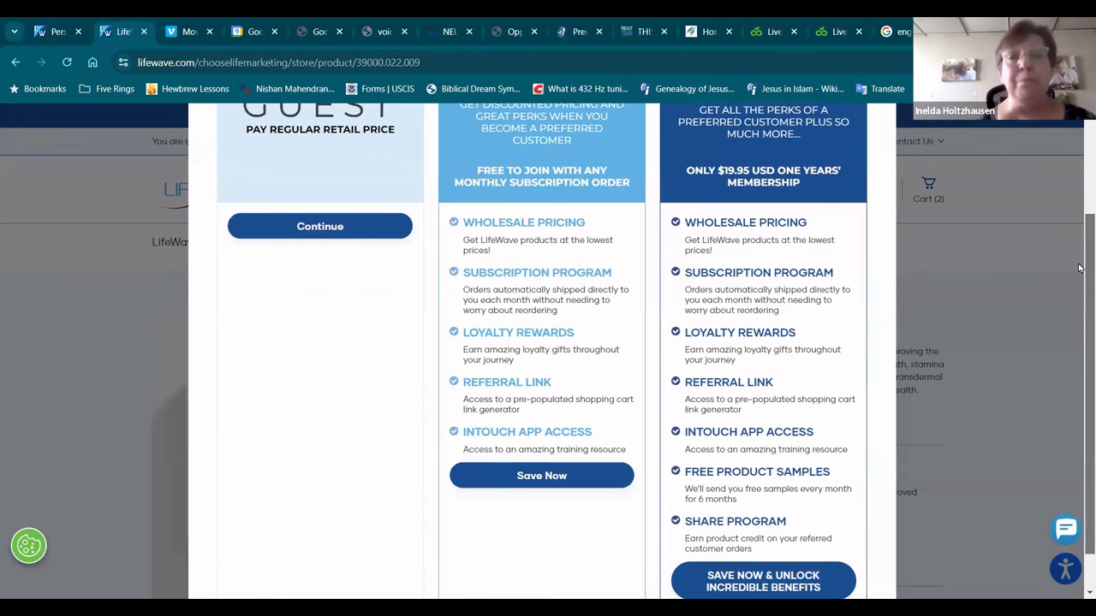
left_click_drag(1078, 268, 1078, 236)
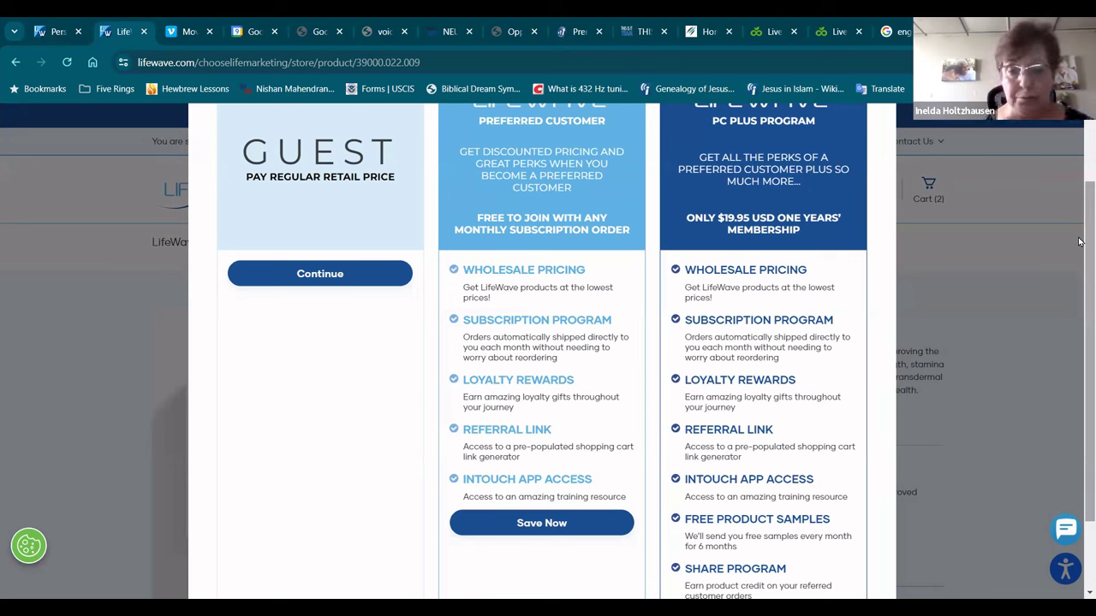
Step: Scroll through the membership plan cards to compare the options
scroll(1079, 276, "down", 1)
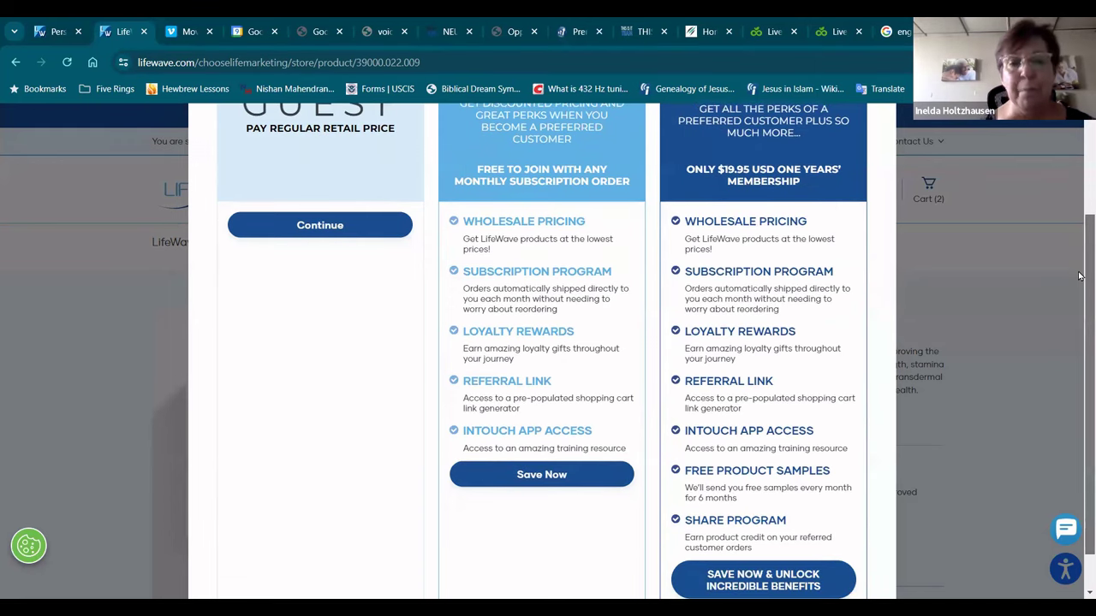
scroll(1078, 291, "down", 1)
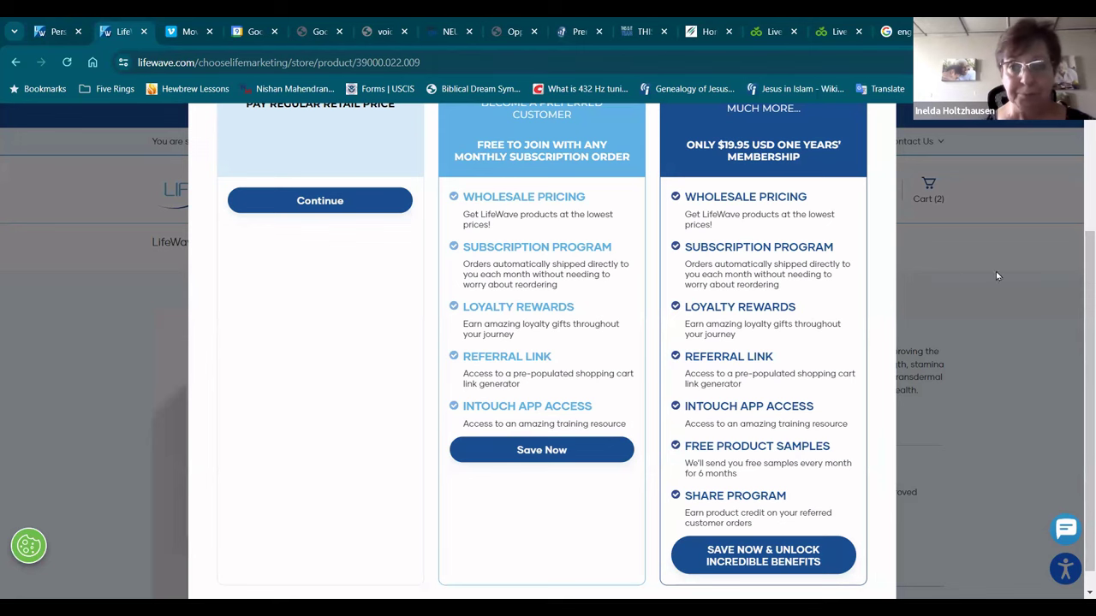
scroll(1078, 274, "up", 2)
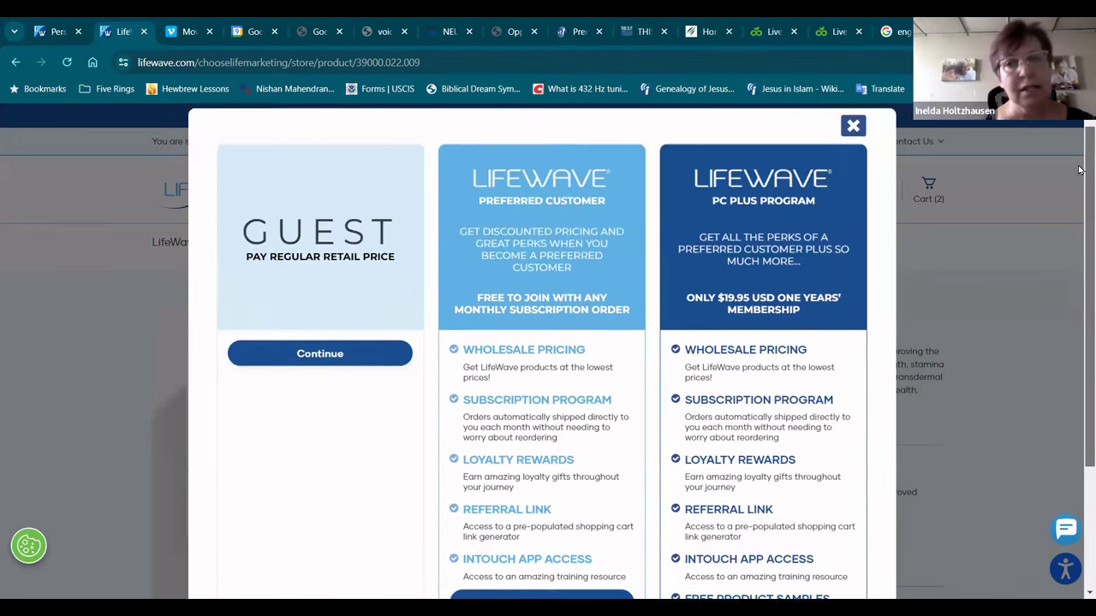
scroll(1078, 281, "down", 2)
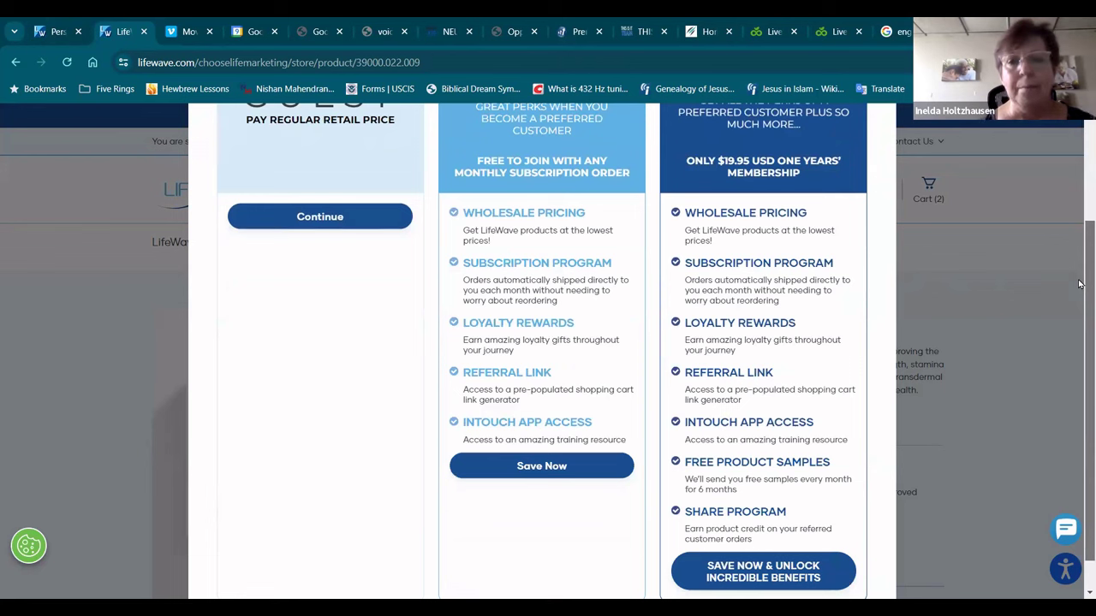
scroll(1079, 291, "down", 1)
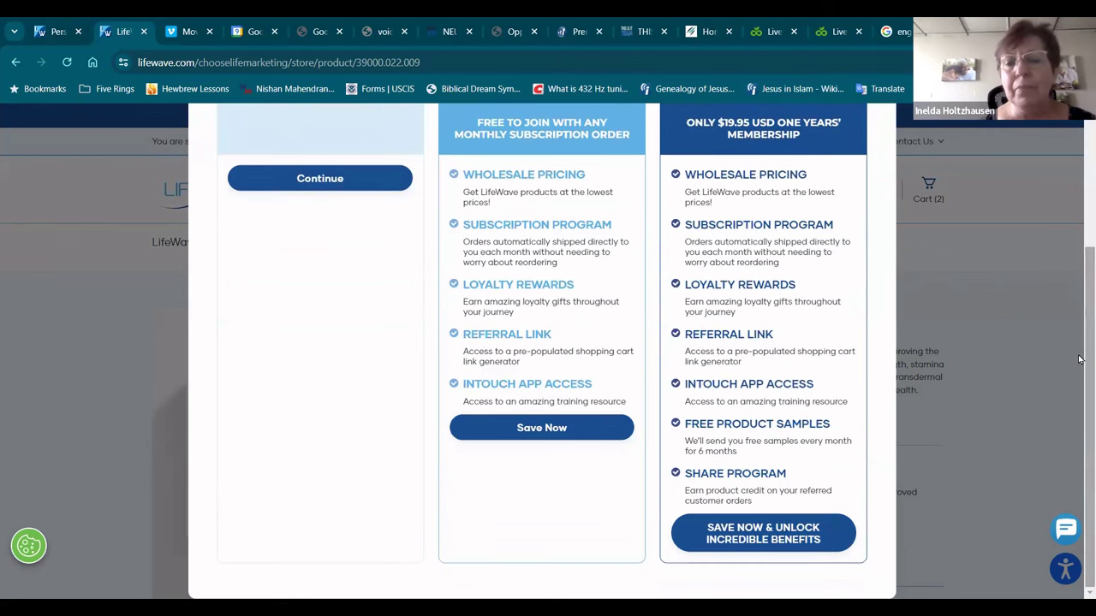
scroll(1079, 198, "up", 5)
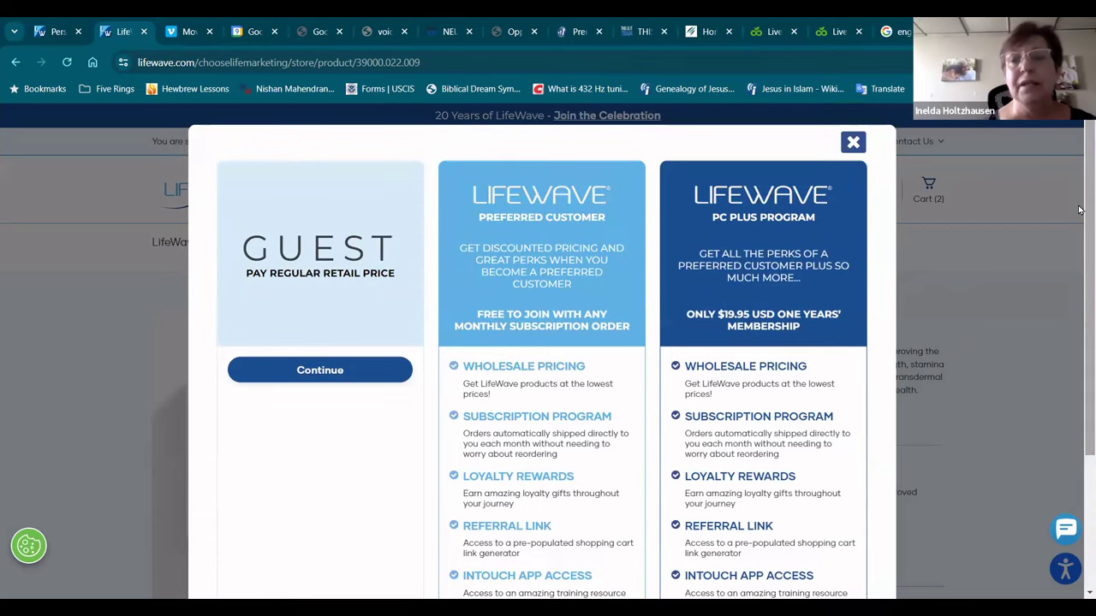
scroll(1079, 257, "down", 3)
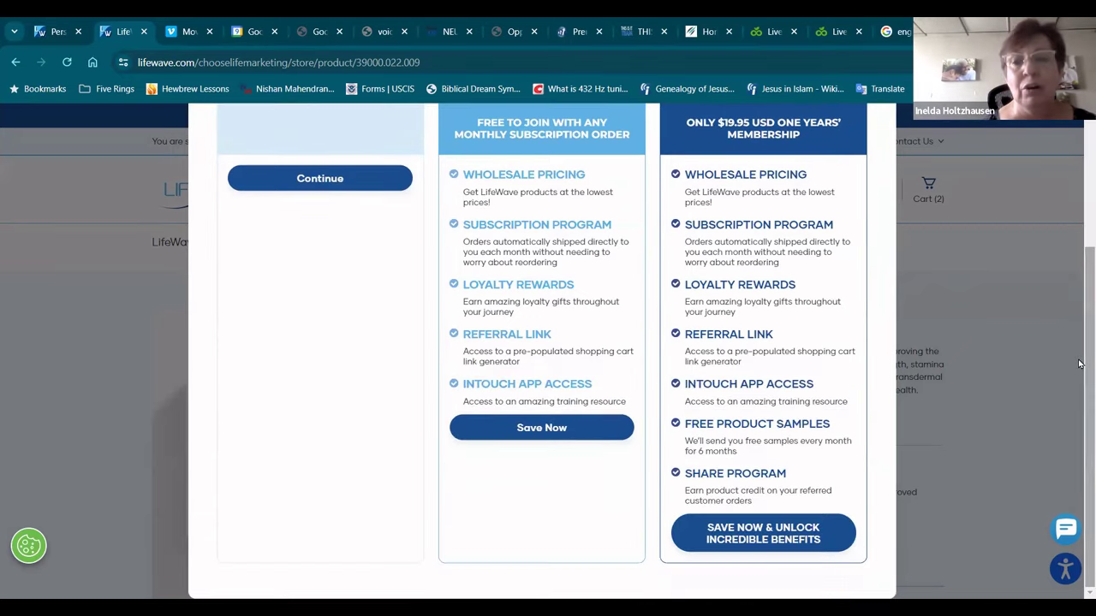
scroll(1079, 296, "up", 3)
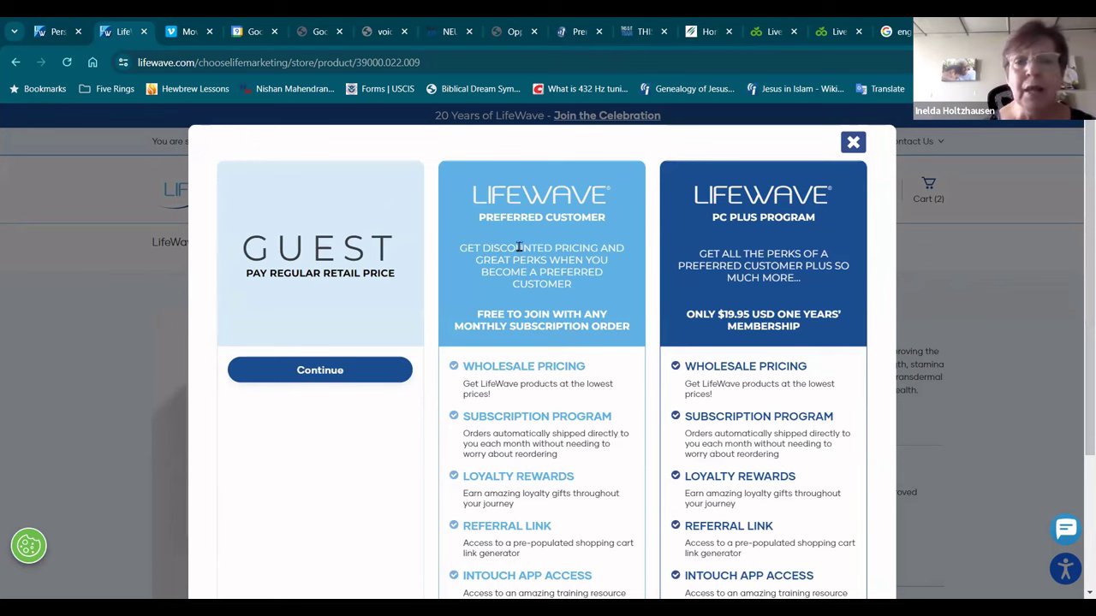
Step: Close the membership options overlay and return to the top of the X39 Patches page
left_click(1079, 342)
scroll(1079, 341, "down", 3)
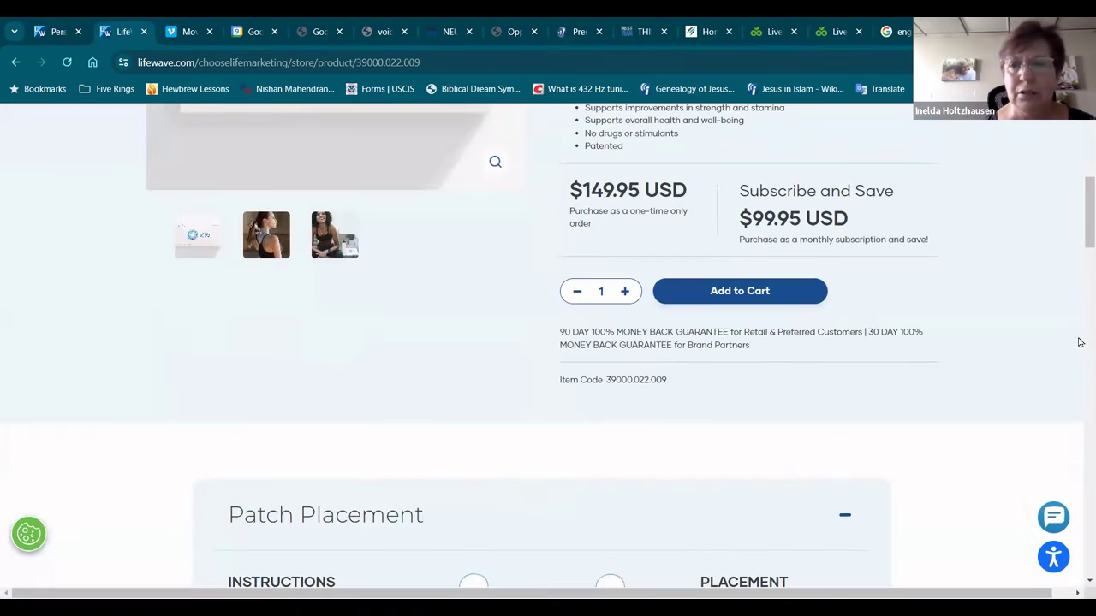
left_click_drag(1082, 204, 1081, 120)
mouse_move(920, 188)
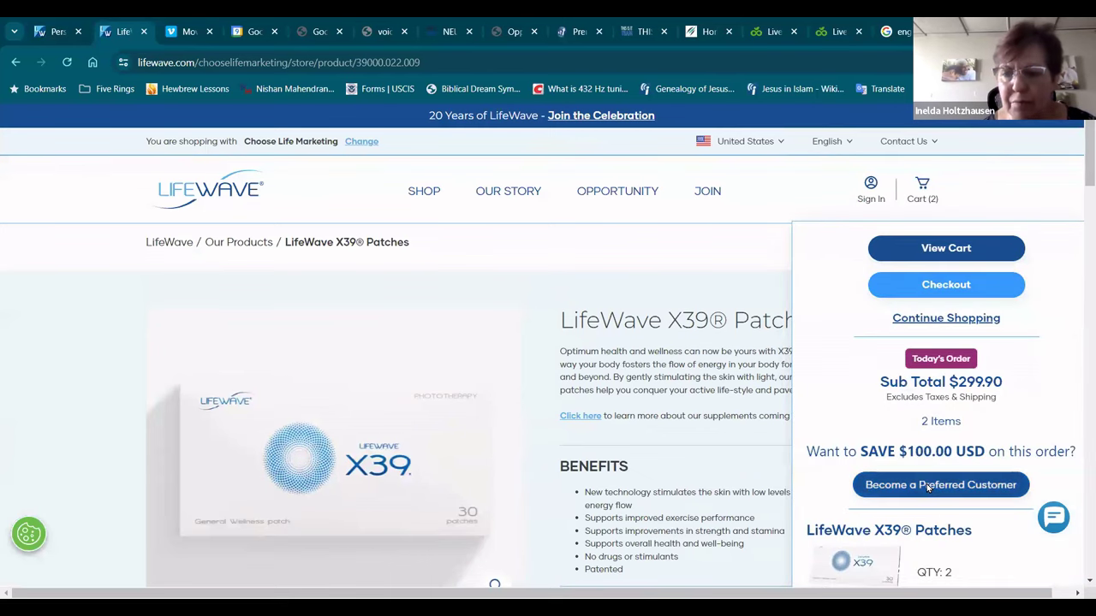
Step: Choose the free Preferred Customer membership from the cart's membership options
left_click(924, 485)
scroll(1075, 306, "down", 2)
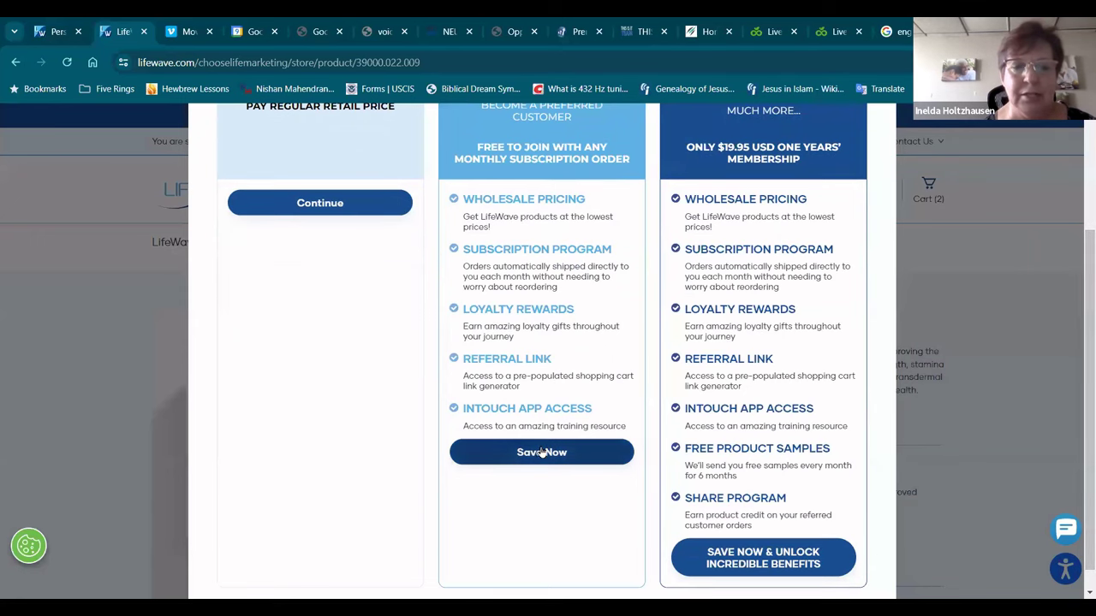
left_click(542, 454)
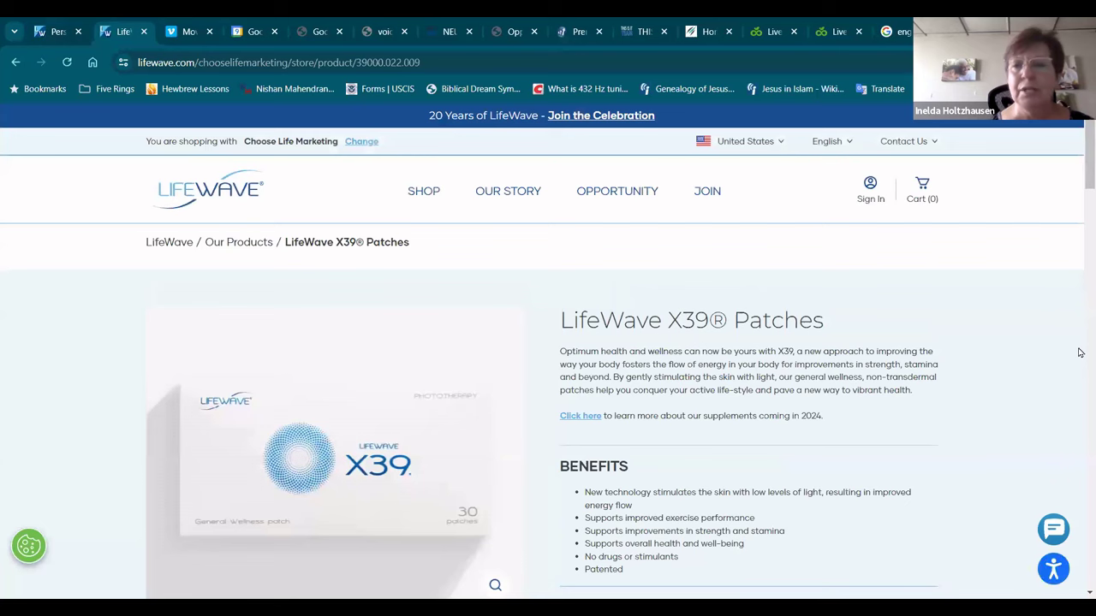
left_click_drag(1078, 162, 1079, 222)
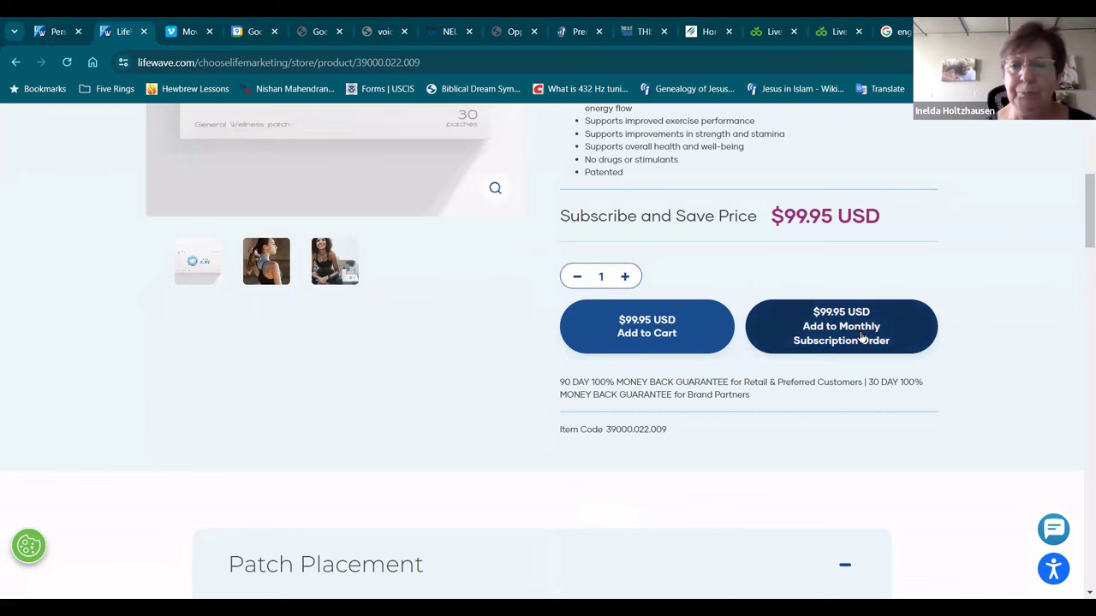
Step: Add the X39 Patches to the monthly subscription Auto Order at $99.95
left_click(861, 338)
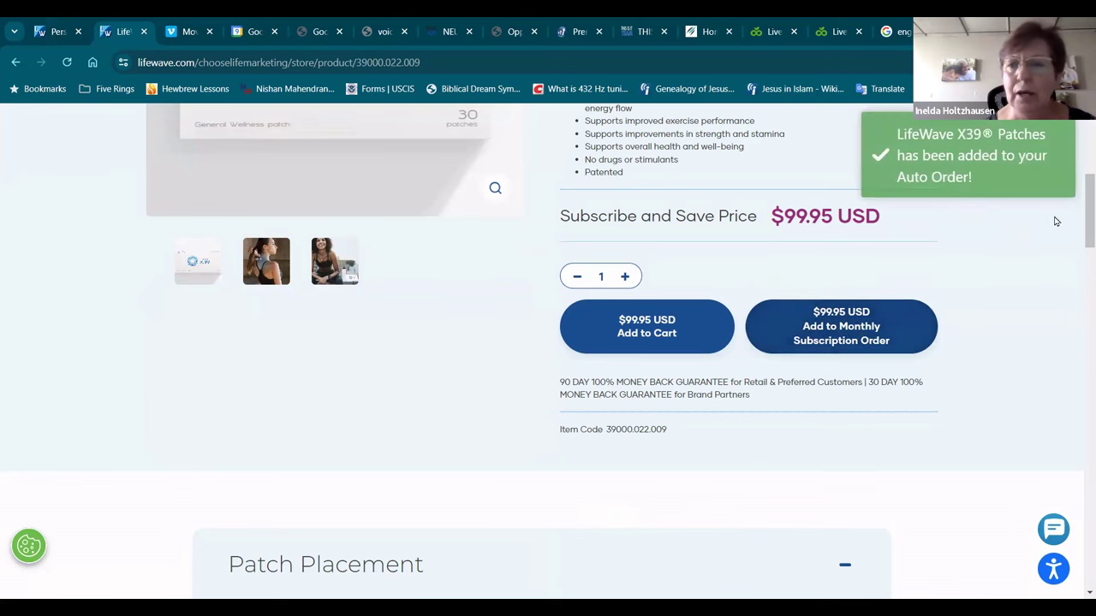
scroll(1078, 201, "up", 1)
left_click_drag(1079, 201, 1079, 150)
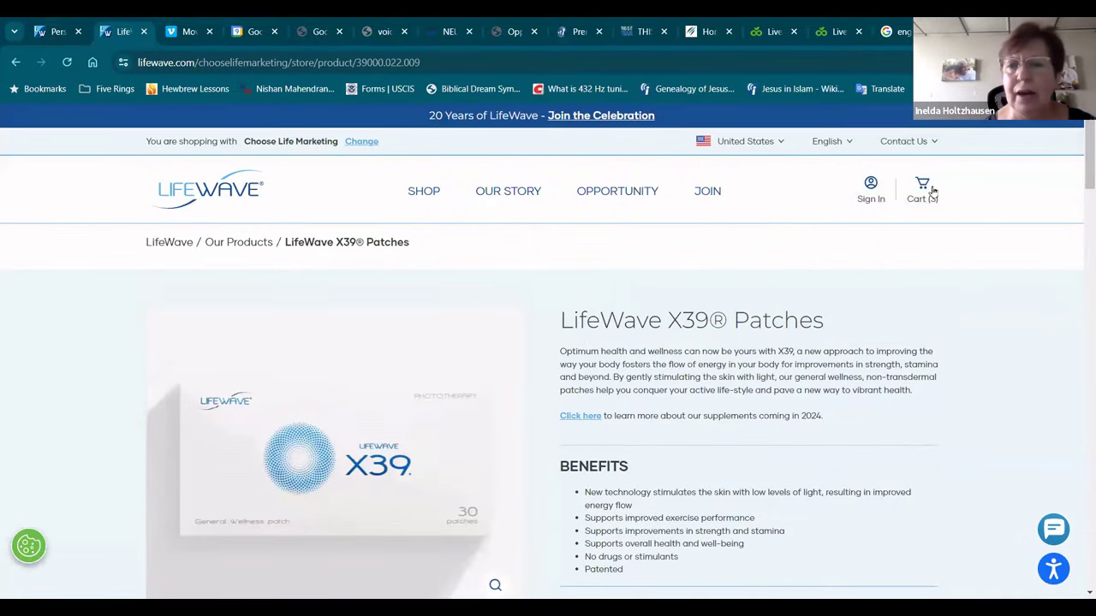
Step: On the full shopping cart page, reduce the one-time X39 Patches order quantity to 1
left_click(922, 186)
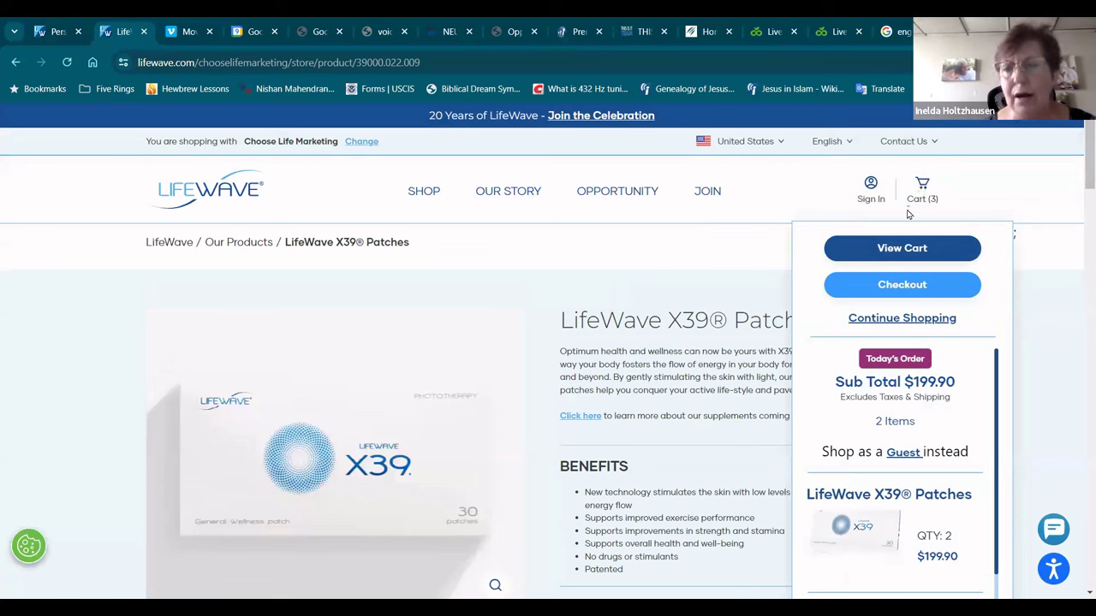
left_click(906, 250)
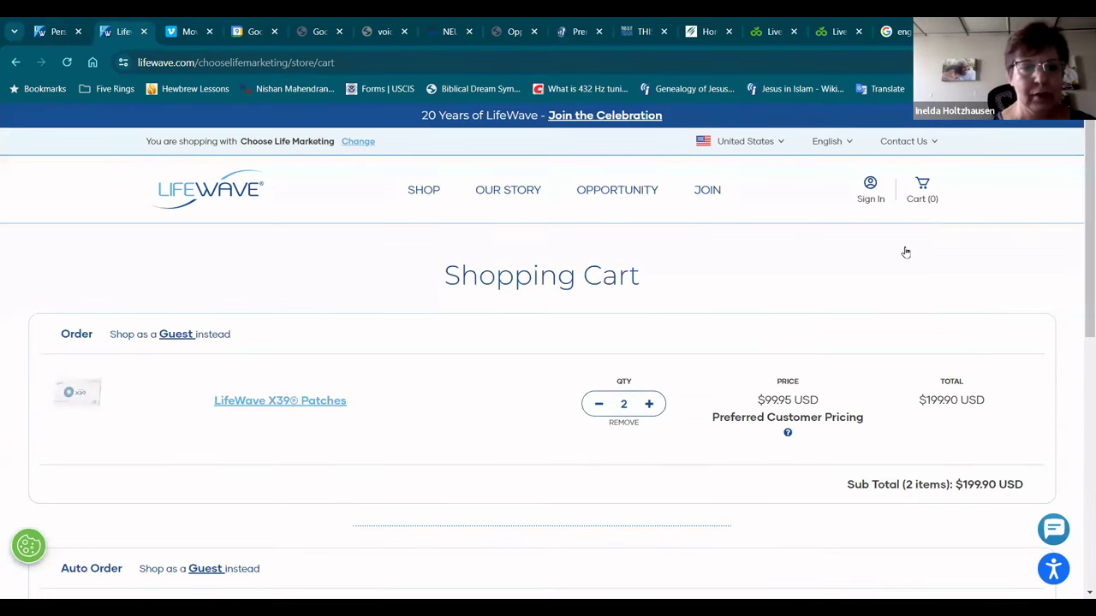
left_click_drag(1080, 211, 1080, 248)
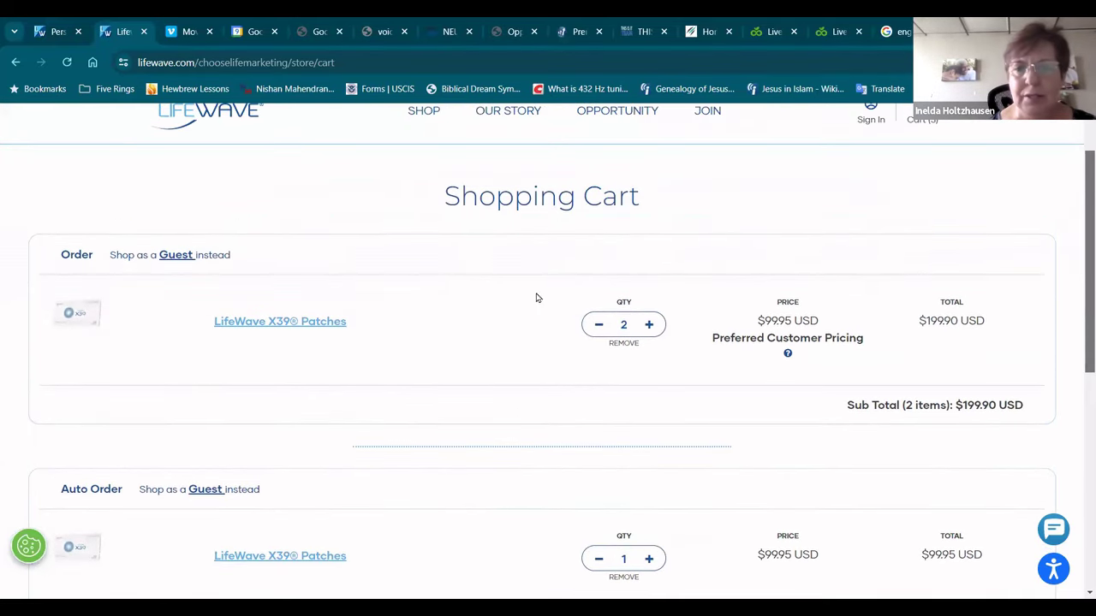
left_click(598, 328)
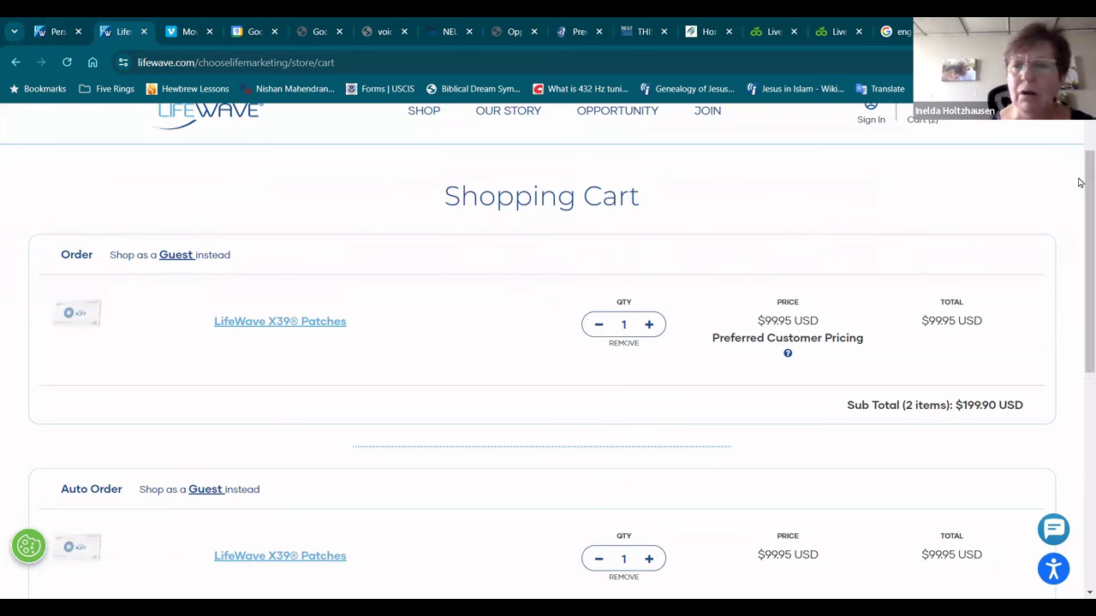
left_click_drag(1080, 198, 1079, 295)
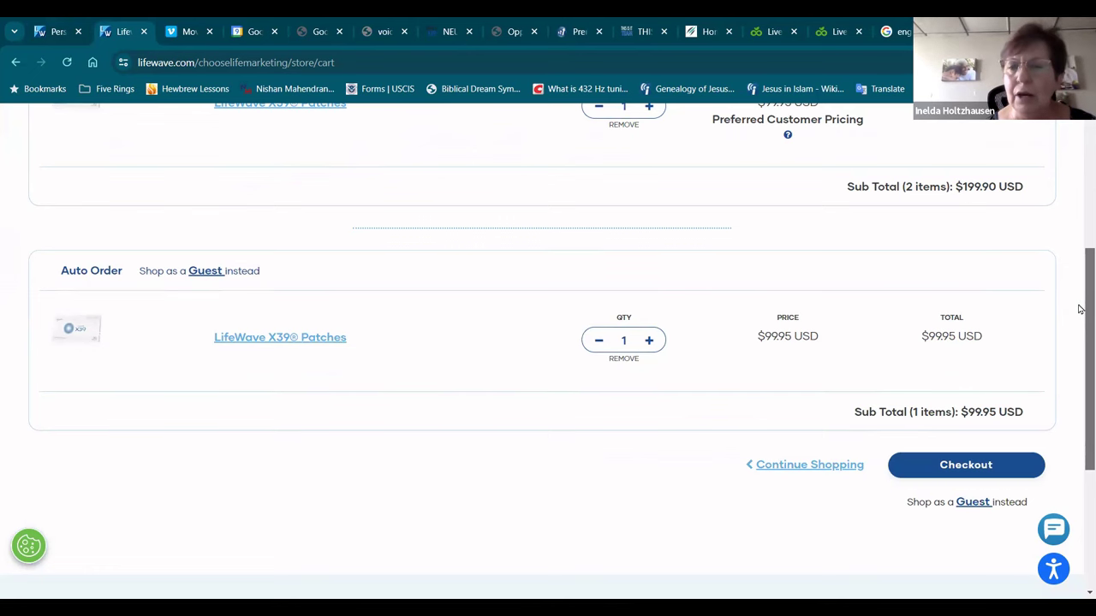
left_click_drag(1079, 318, 1080, 385)
Step: Proceed from checkout to the Create an Account registration form
left_click(972, 327)
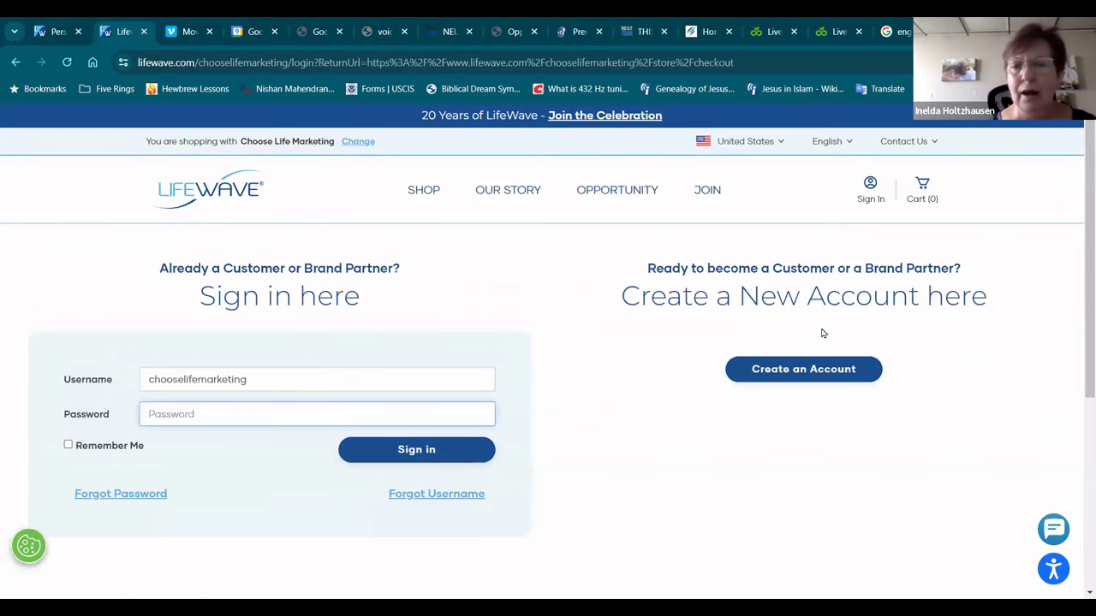
left_click(811, 377)
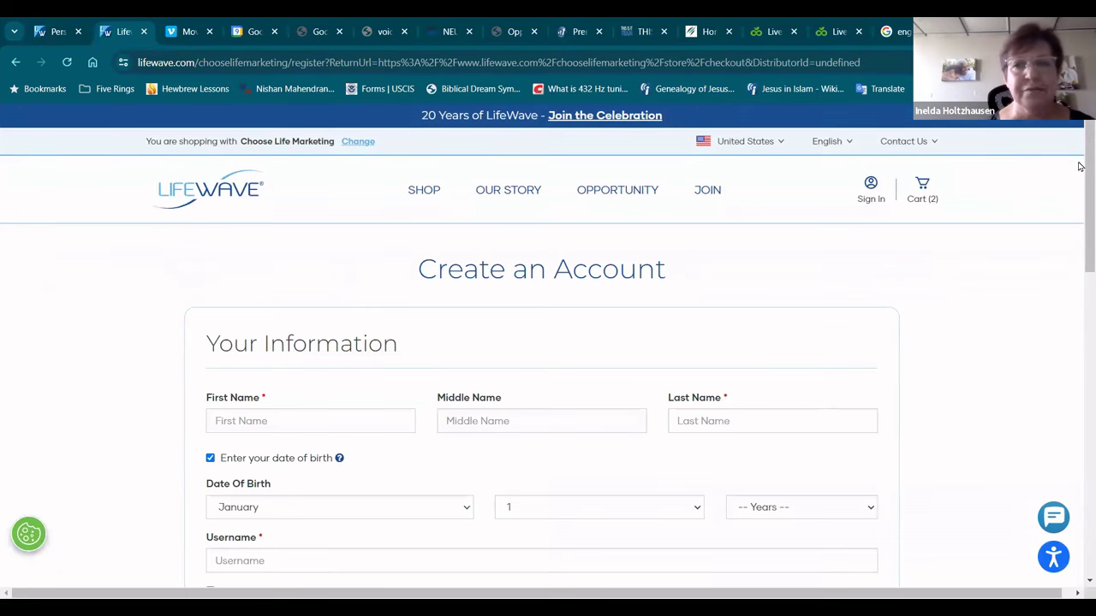
left_click_drag(1080, 171, 1080, 399)
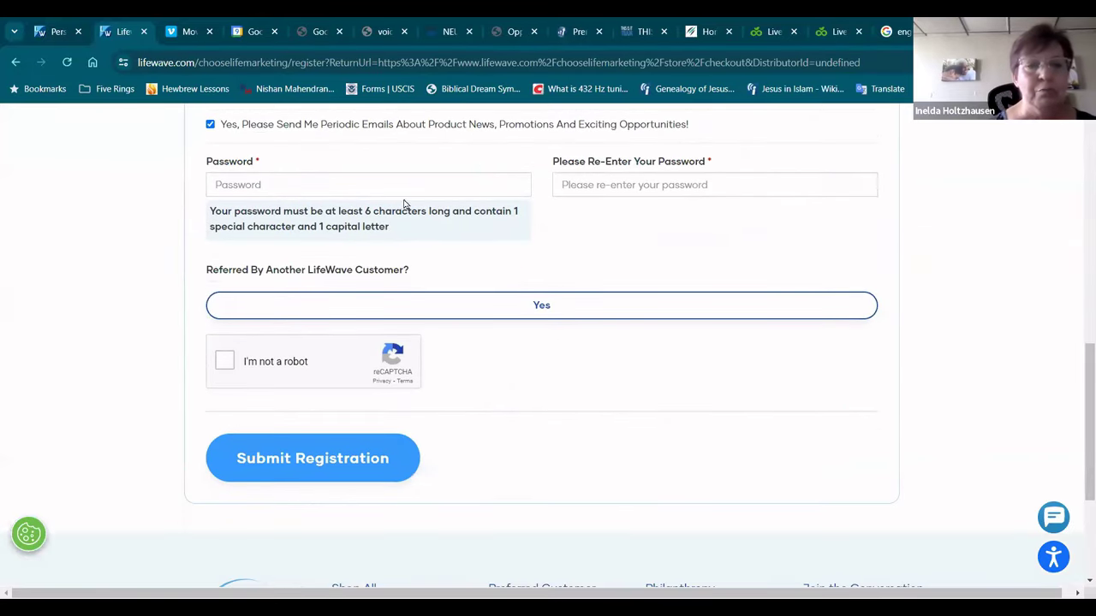
Step: Answer Yes to being referred by another customer and select the Referrer Id field
left_click(550, 310)
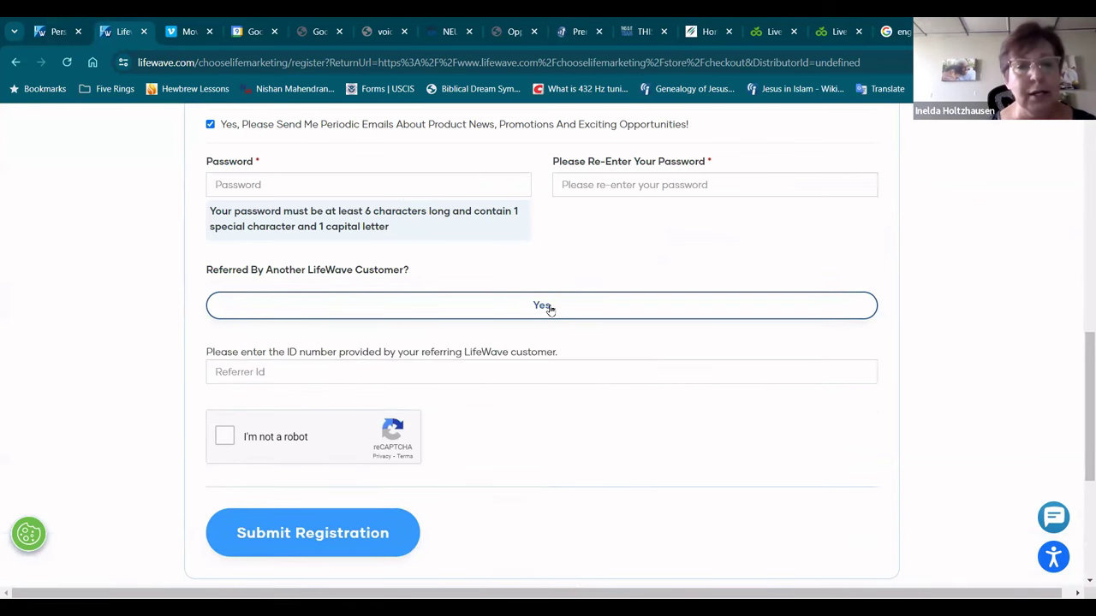
left_click(299, 377)
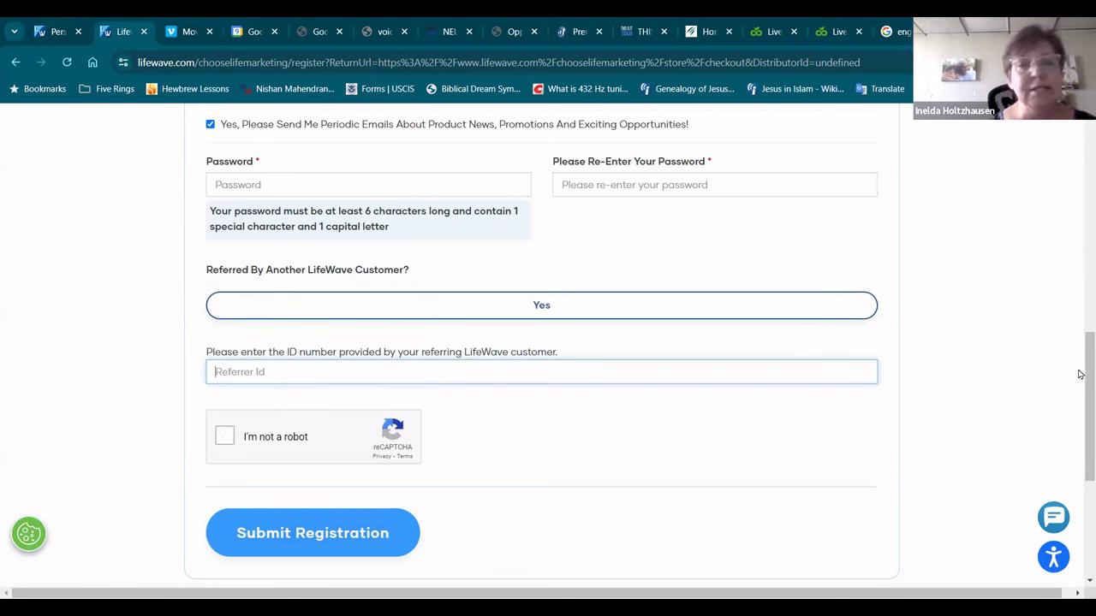
scroll(1080, 362, "up", 8)
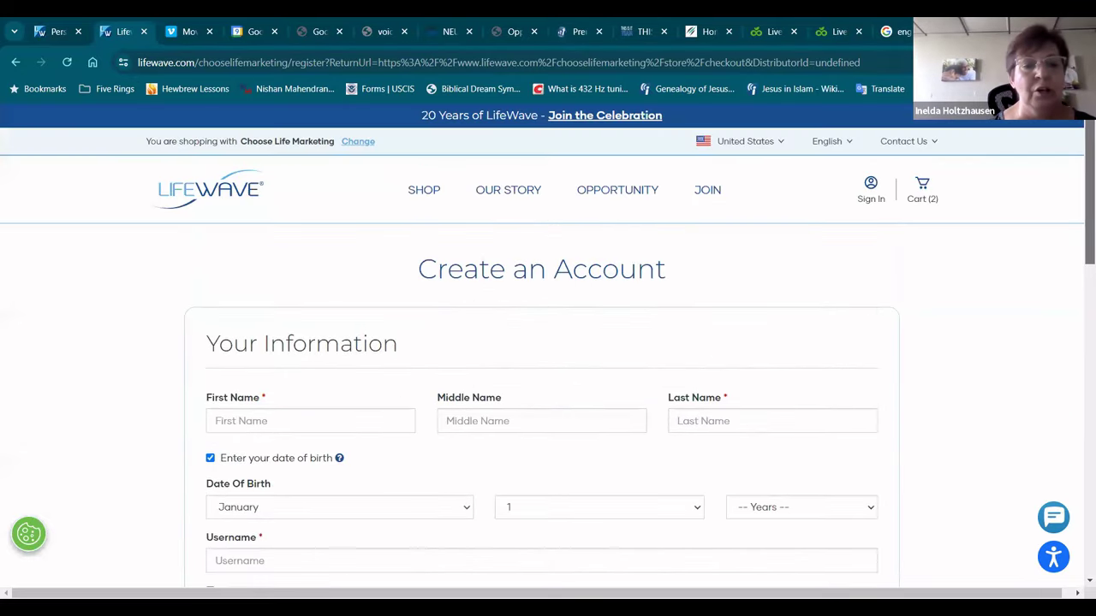
scroll(1079, 214, "down", 5)
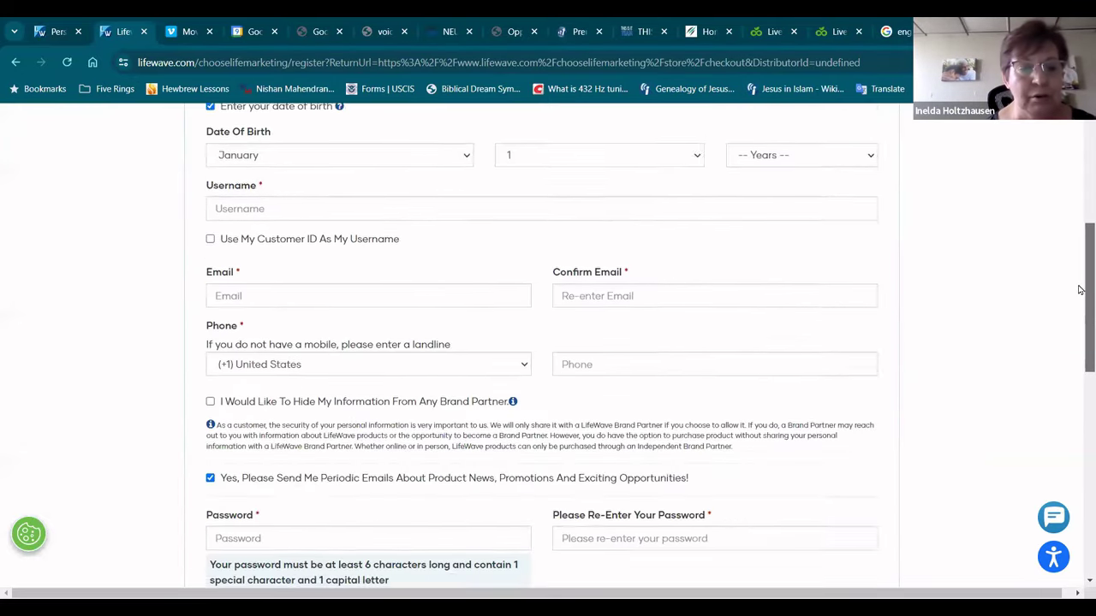